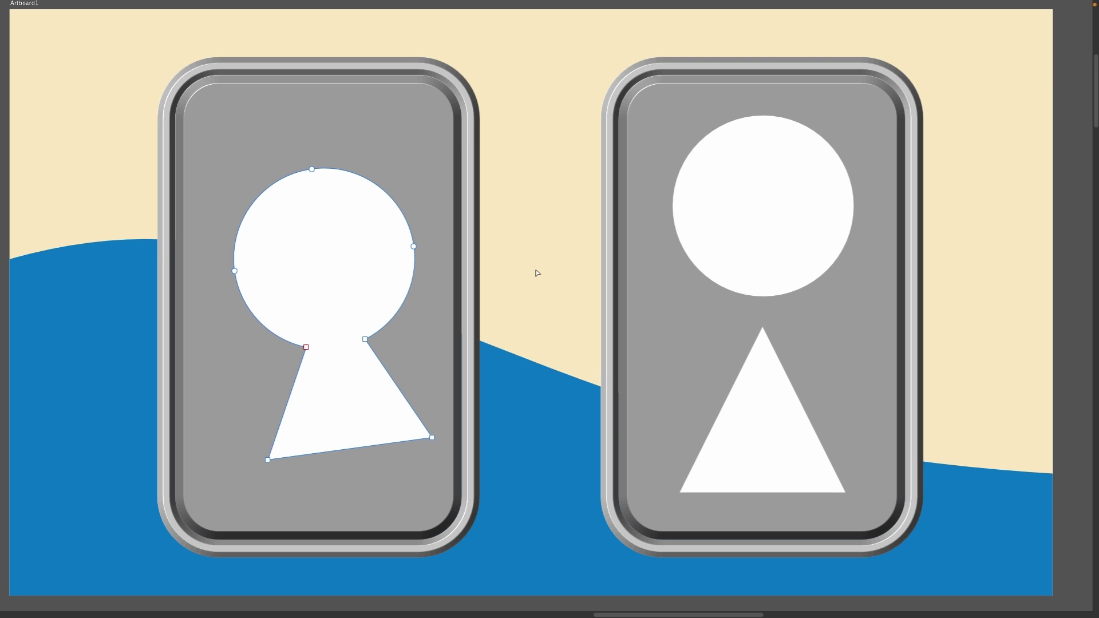
pyautogui.press('Tab')
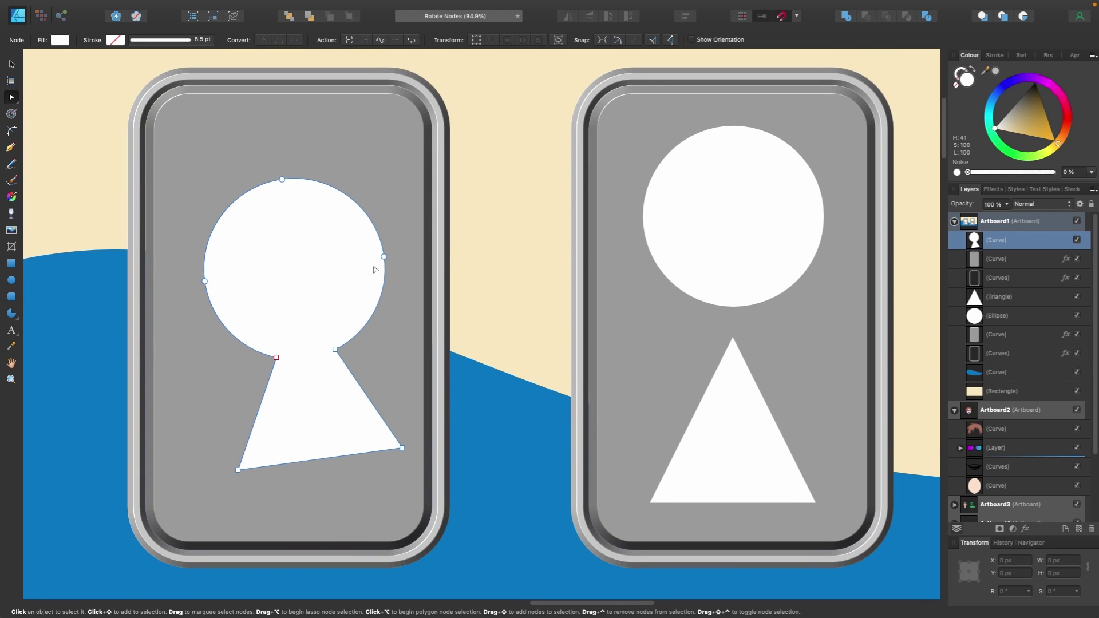
pyautogui.press('v')
pyautogui.moveTo(334, 294); pyautogui.dragTo(539, 182)
pyautogui.press('super+z')
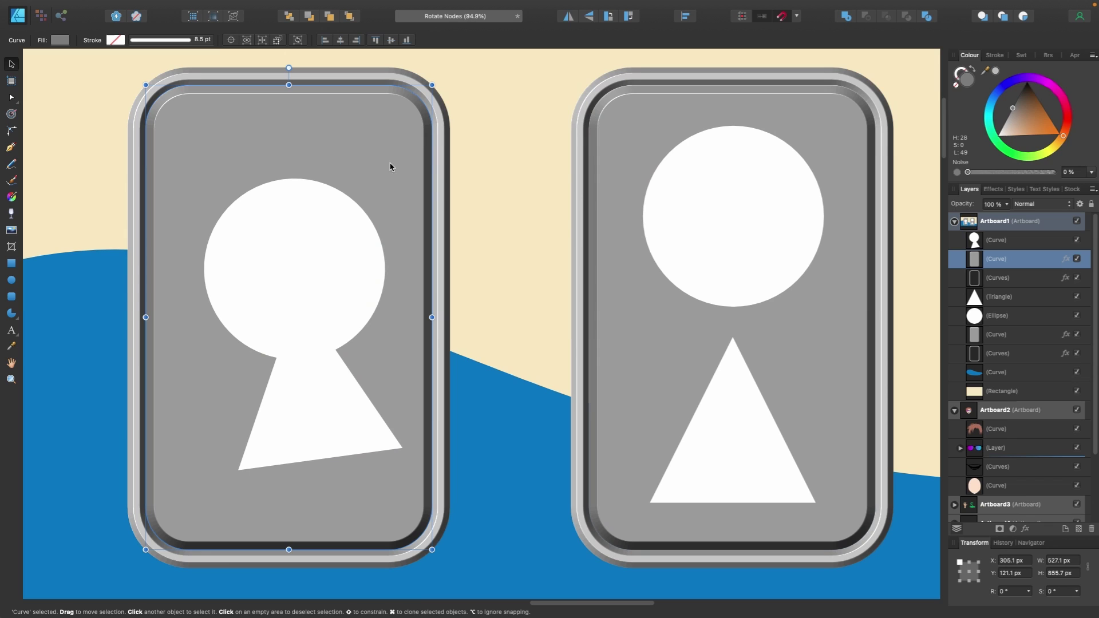
pyautogui.click(1066, 259)
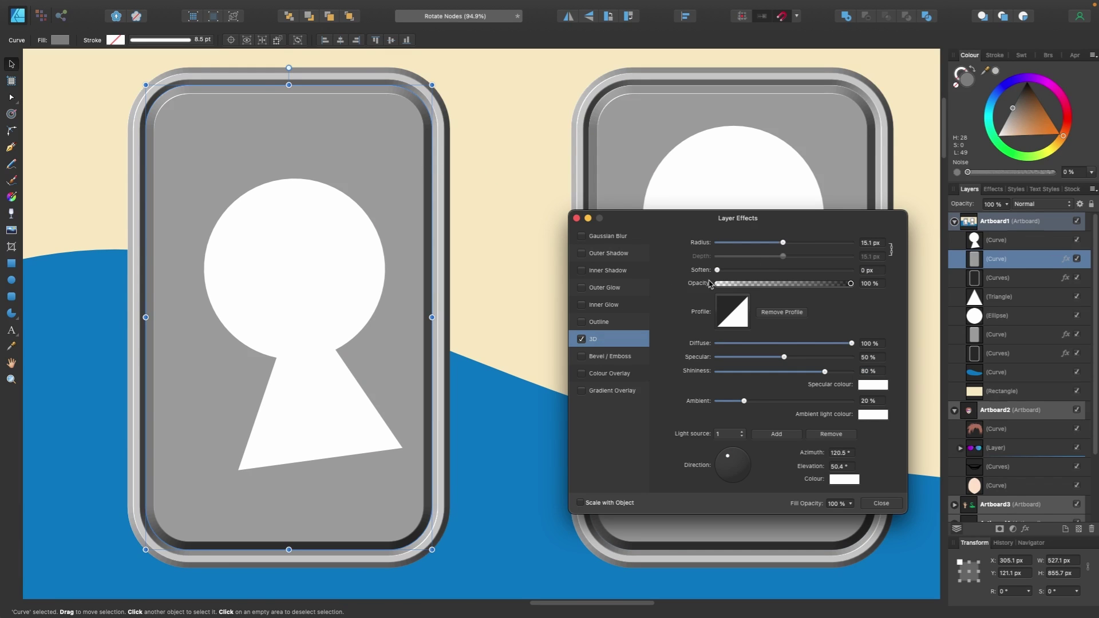
pyautogui.moveTo(783, 242)
pyautogui.mouseDown()
pyautogui.moveTo(813, 246)
pyautogui.moveTo(788, 258)
pyautogui.moveTo(781, 280)
pyautogui.mouseUp()
pyautogui.click(882, 504)
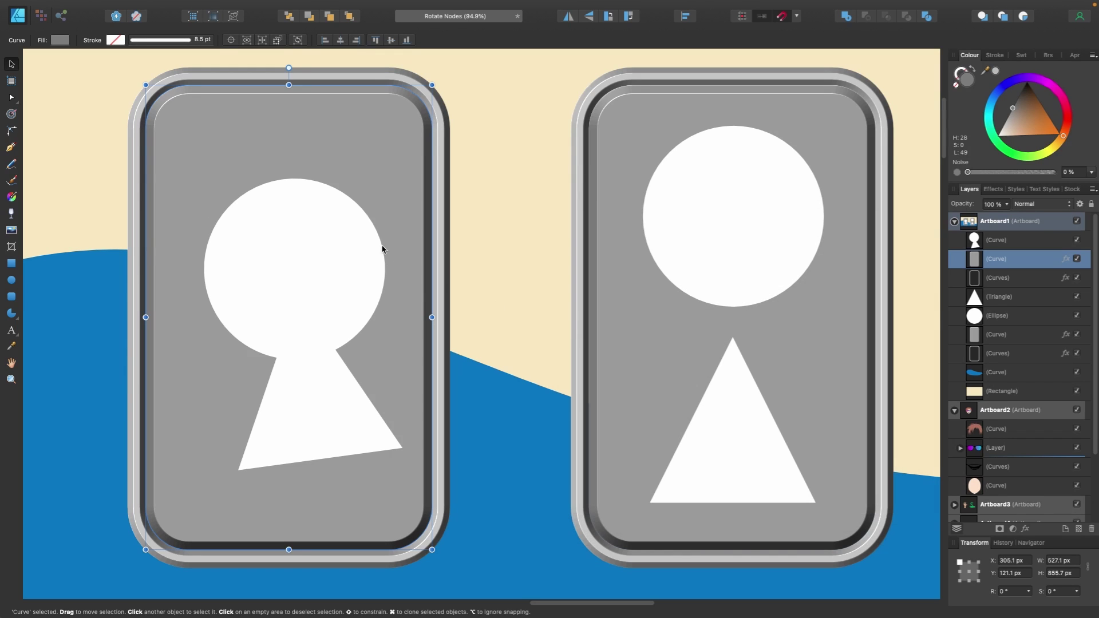
# - Centre the keyhole on the left plate and subtract it, then undo and redo to compare
pyautogui.moveTo(382, 249); pyautogui.dragTo(329, 297)
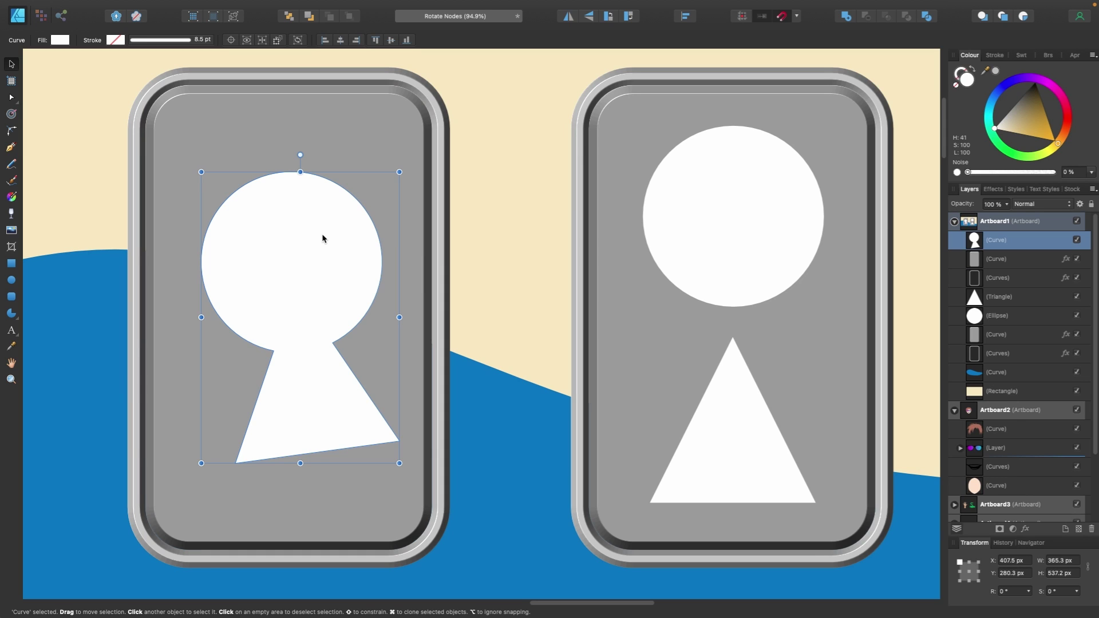
pyautogui.keyDown('shift'); pyautogui.click(373, 140); pyautogui.keyUp('shift')
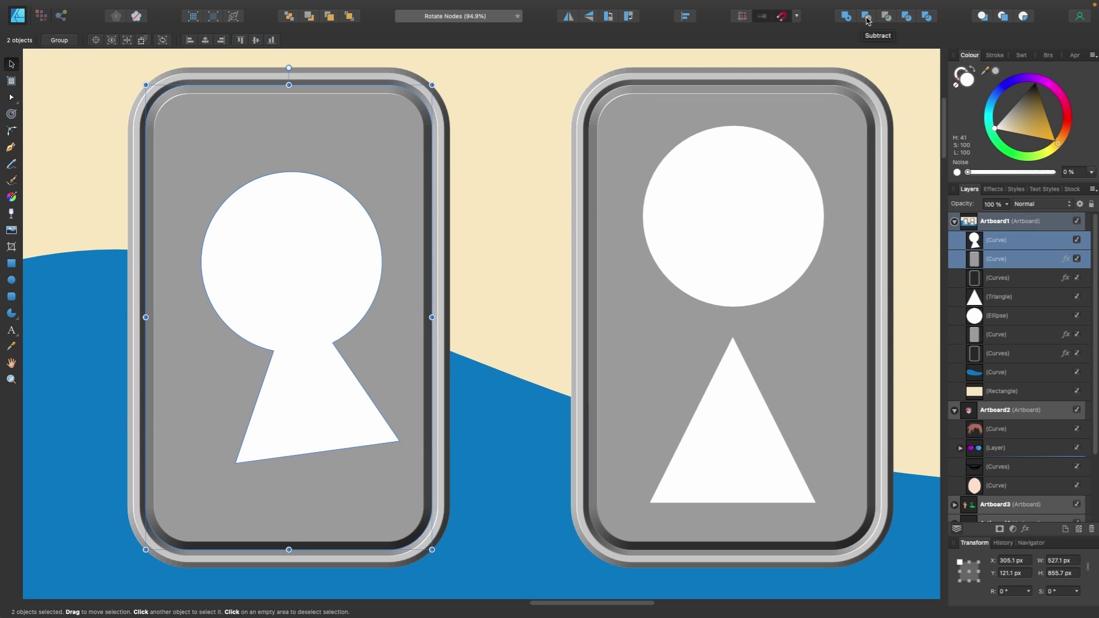
pyautogui.click(867, 20)
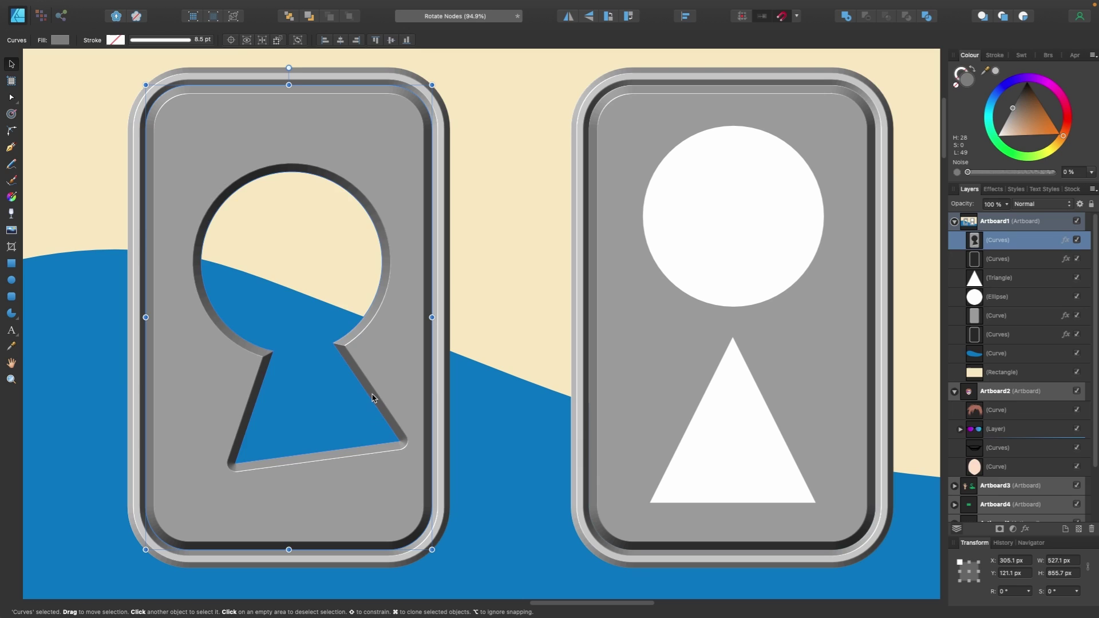
pyautogui.press('super+shift+g')
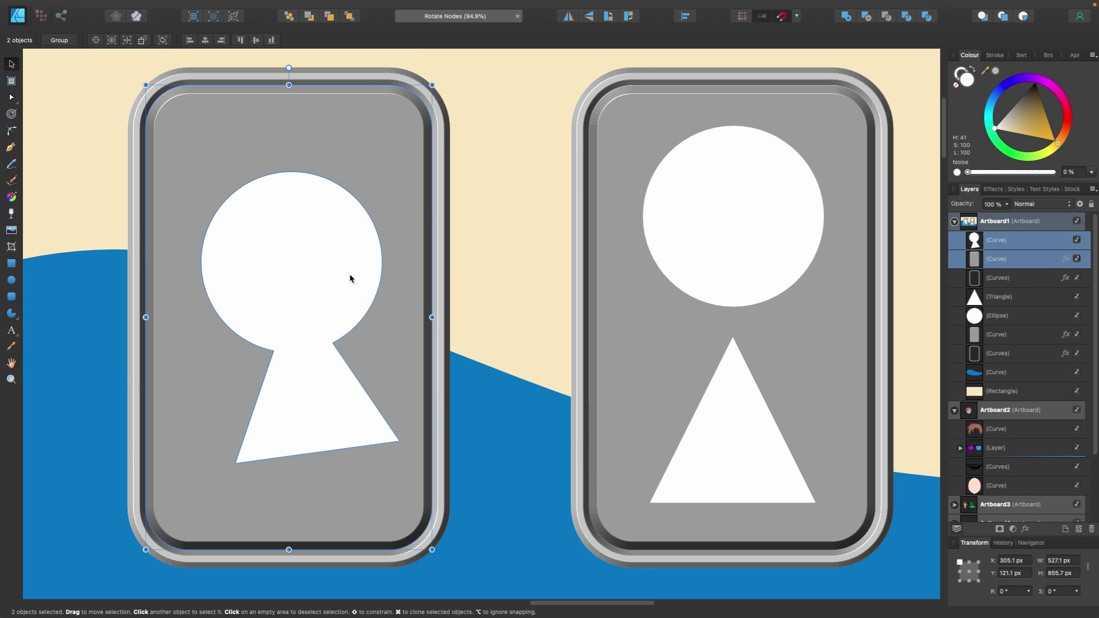
pyautogui.press('super+z')
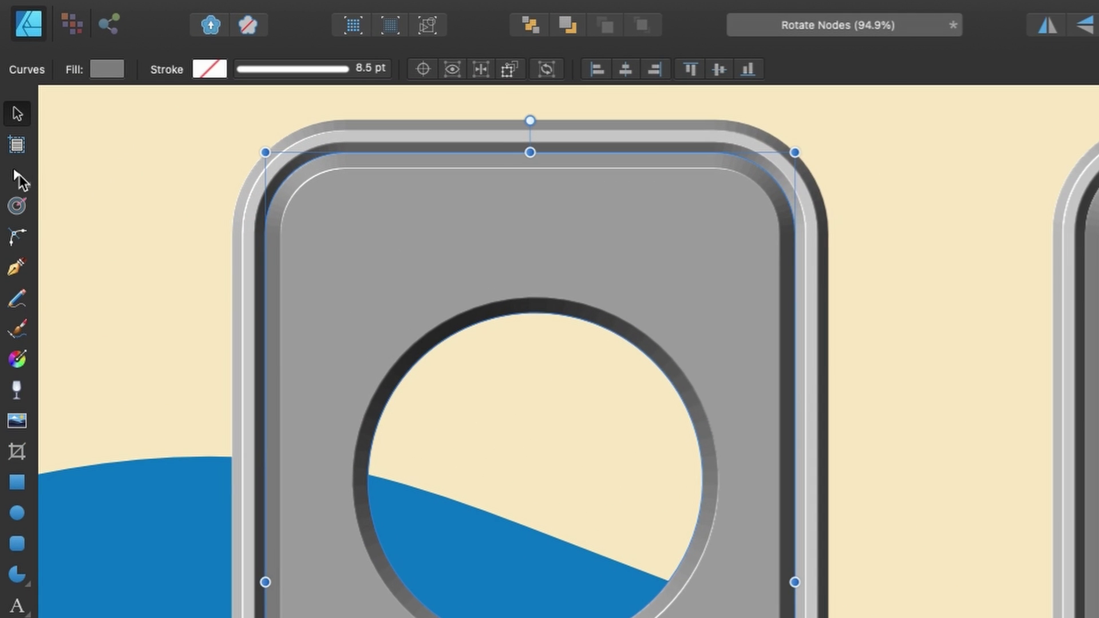
# - Select the keyhole's nodes with the Node tool and rotate them in Transform Mode to level the bottom
pyautogui.click(17, 173)
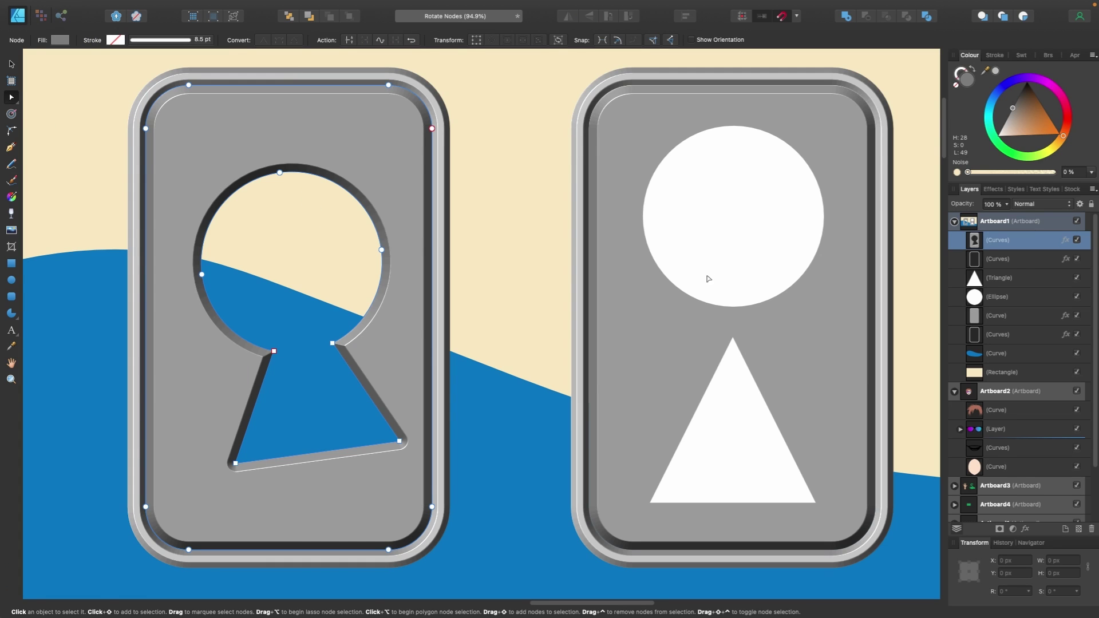
pyautogui.moveTo(281, 175)
pyautogui.mouseDown()
pyautogui.moveTo(286, 240)
pyautogui.moveTo(290, 169)
pyautogui.moveTo(271, 188)
pyautogui.moveTo(280, 187)
pyautogui.mouseUp()
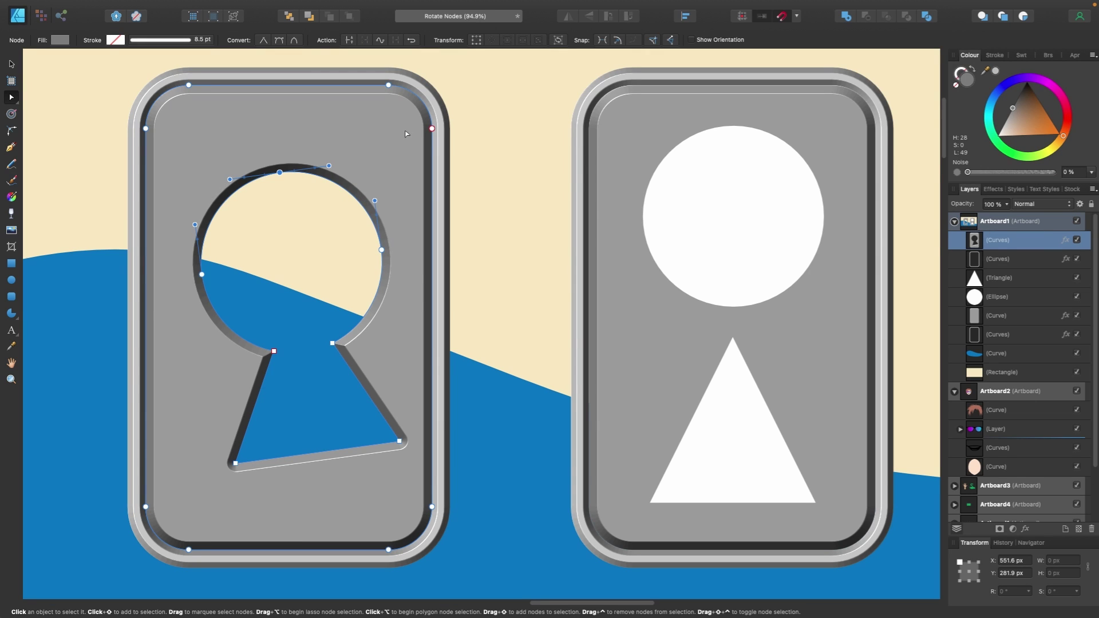
pyautogui.moveTo(410, 119); pyautogui.dragTo(190, 502)
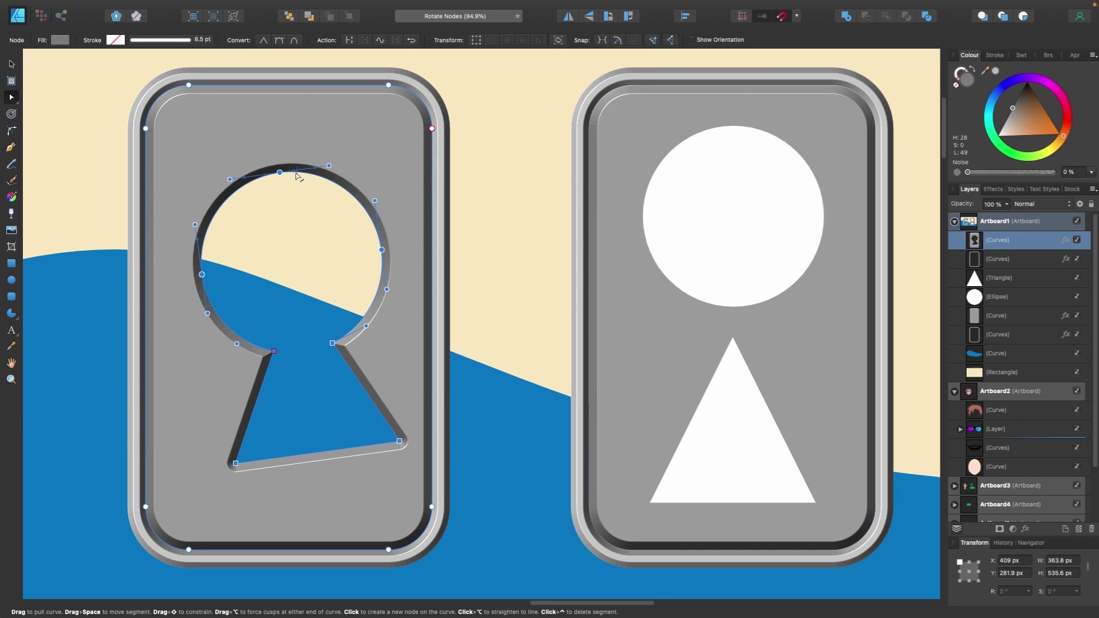
pyautogui.moveTo(276, 172)
pyautogui.mouseDown()
pyautogui.moveTo(286, 216)
pyautogui.moveTo(275, 171)
pyautogui.mouseUp()
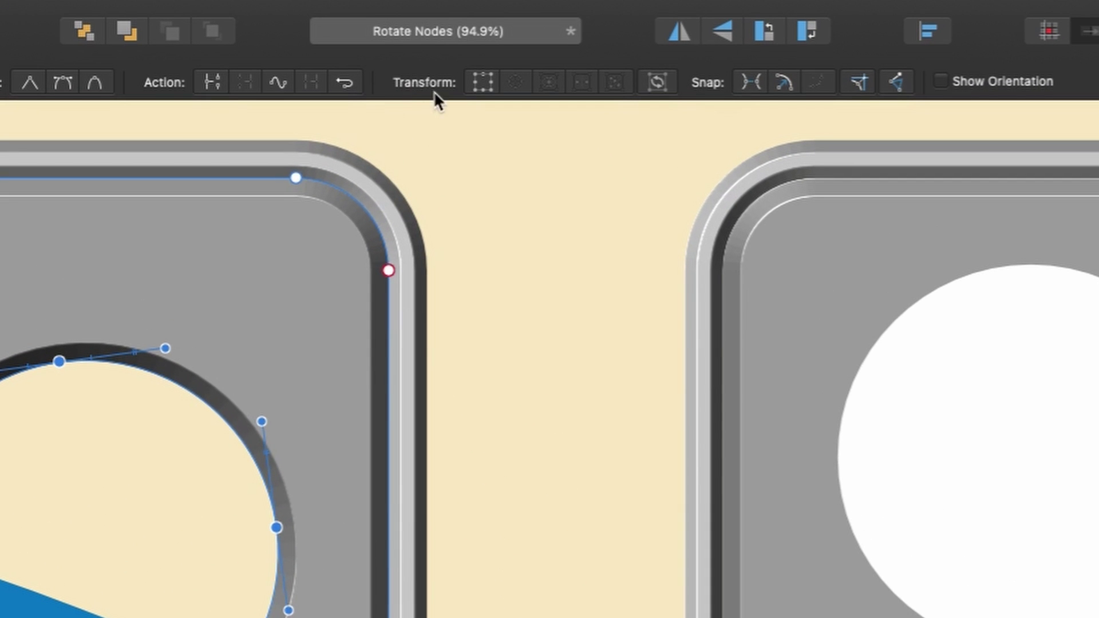
pyautogui.click(479, 80)
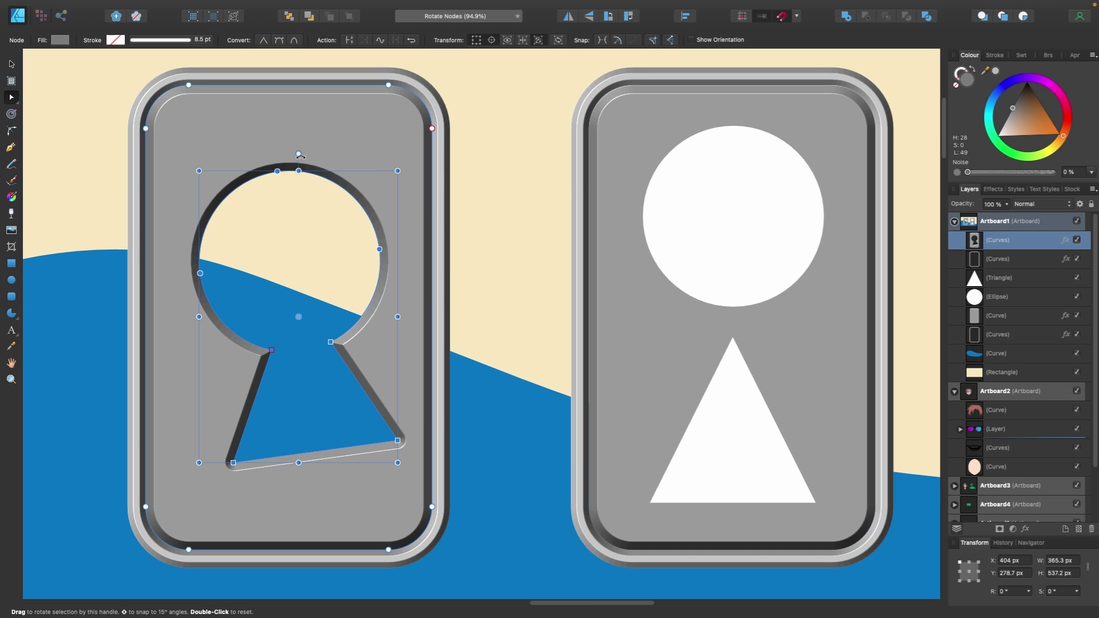
pyautogui.moveTo(298, 153); pyautogui.dragTo(318, 155)
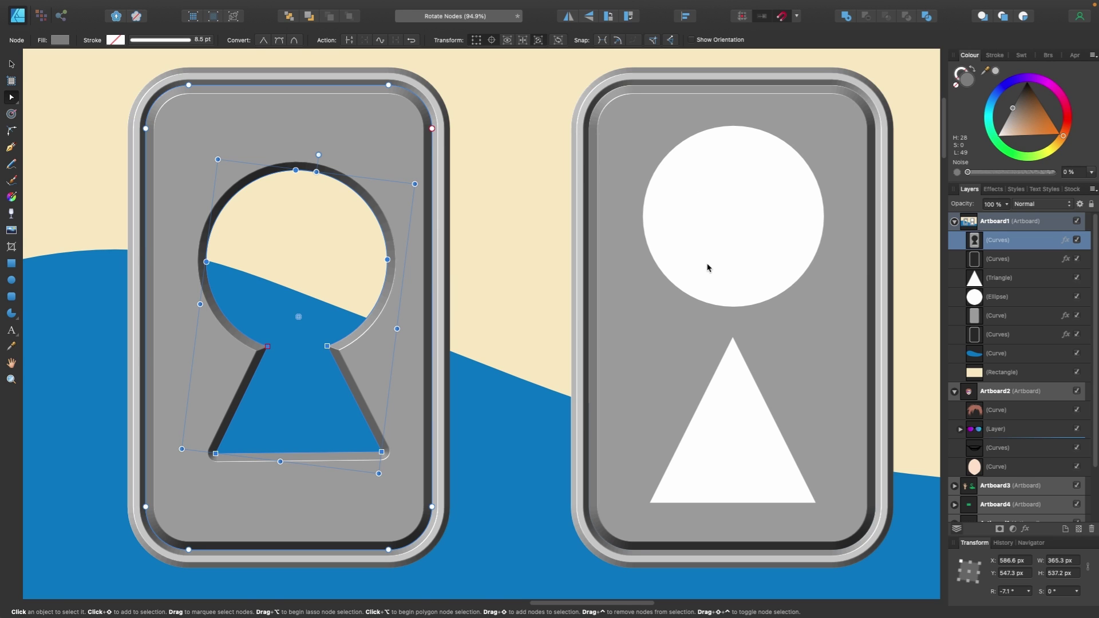
# - Delete the keyhole plate and frame, then undo the deletion
pyautogui.keyDown('shift'); pyautogui.click(999, 259); pyautogui.keyUp('shift')
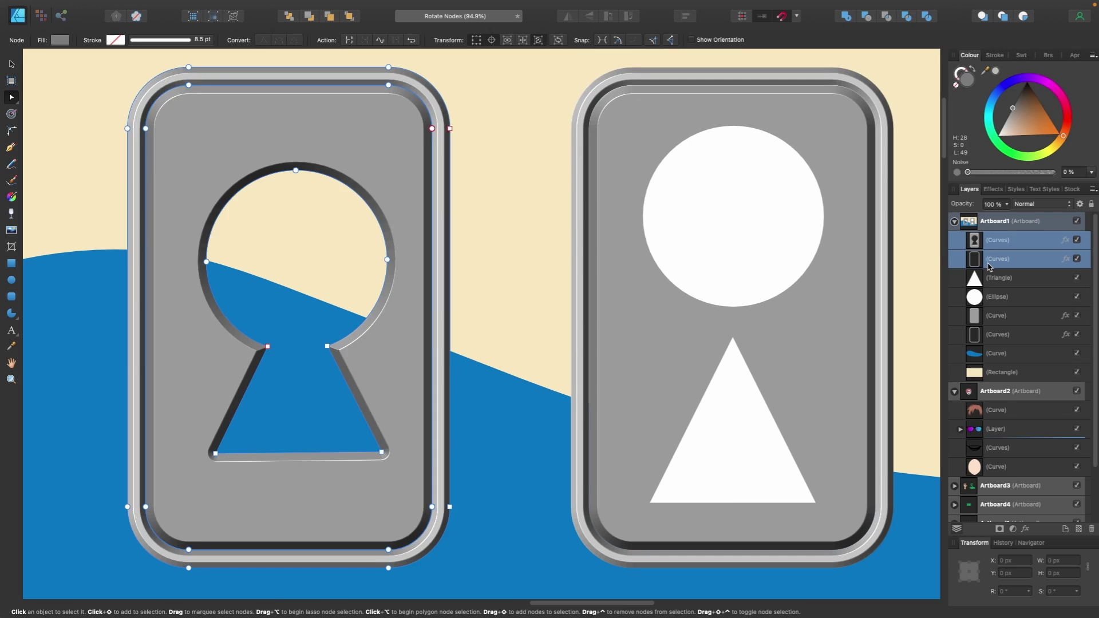
pyautogui.press('Delete')
pyautogui.keyDown('shift'); pyautogui.click(998, 297); pyautogui.keyUp('shift')
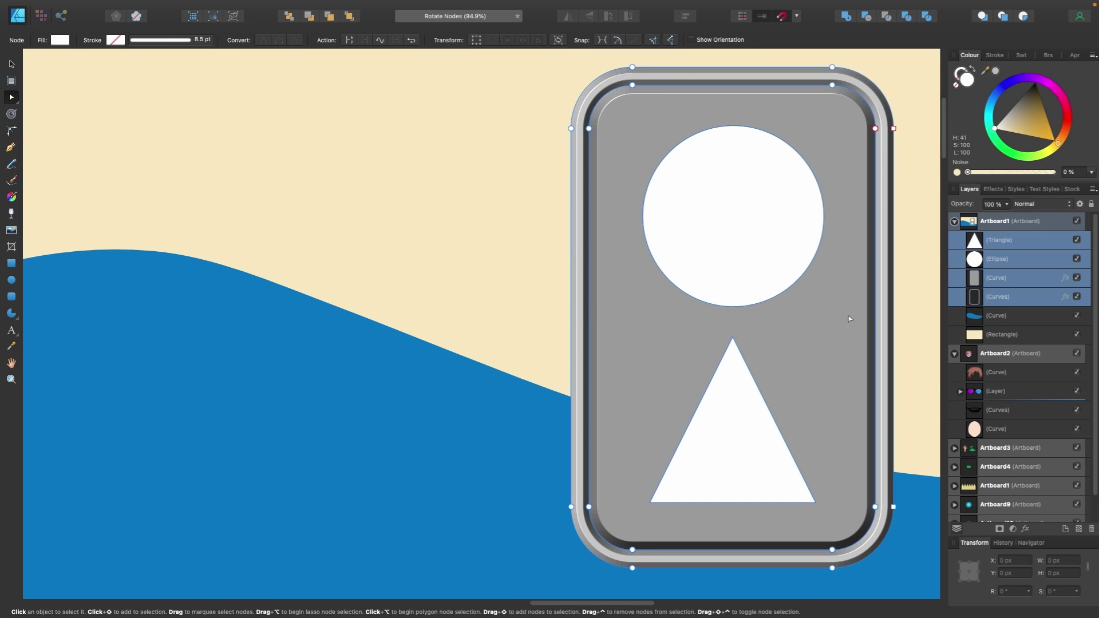
pyautogui.press('super+z')
# - Move the circle and triangle slightly lower, then select both along with the right grey plate
pyautogui.press('v')
pyautogui.click(522, 252)
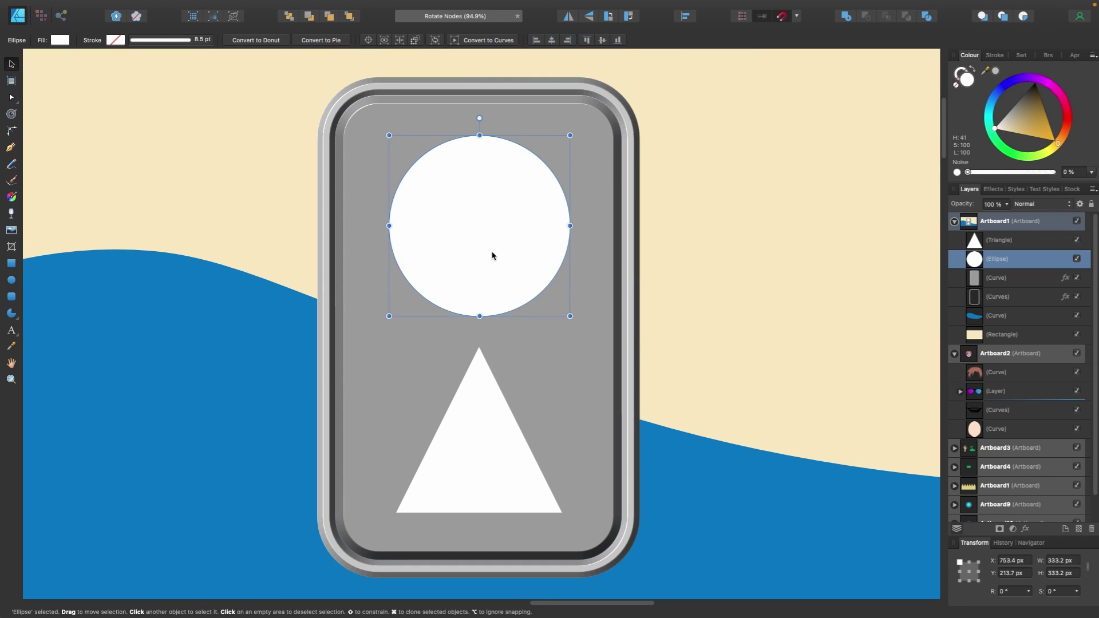
pyautogui.moveTo(492, 255)
pyautogui.mouseDown()
pyautogui.moveTo(493, 398)
pyautogui.moveTo(500, 267)
pyautogui.mouseUp()
pyautogui.click(481, 424)
pyautogui.moveTo(481, 424); pyautogui.dragTo(489, 467)
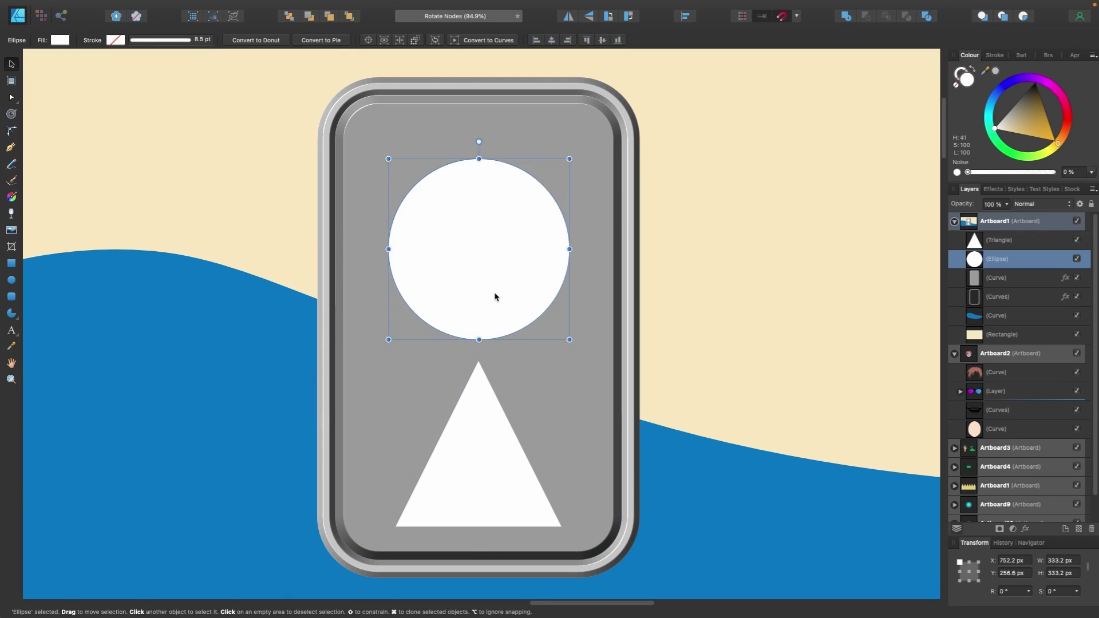
pyautogui.moveTo(496, 296); pyautogui.dragTo(500, 278)
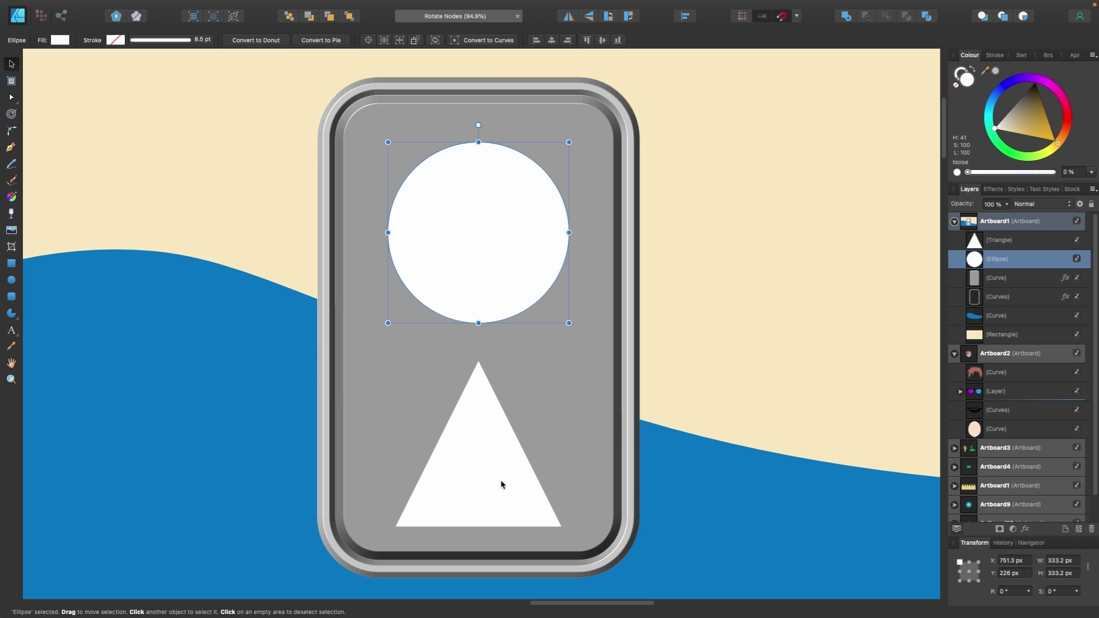
pyautogui.keyDown('shift'); pyautogui.click(496, 461); pyautogui.keyUp('shift')
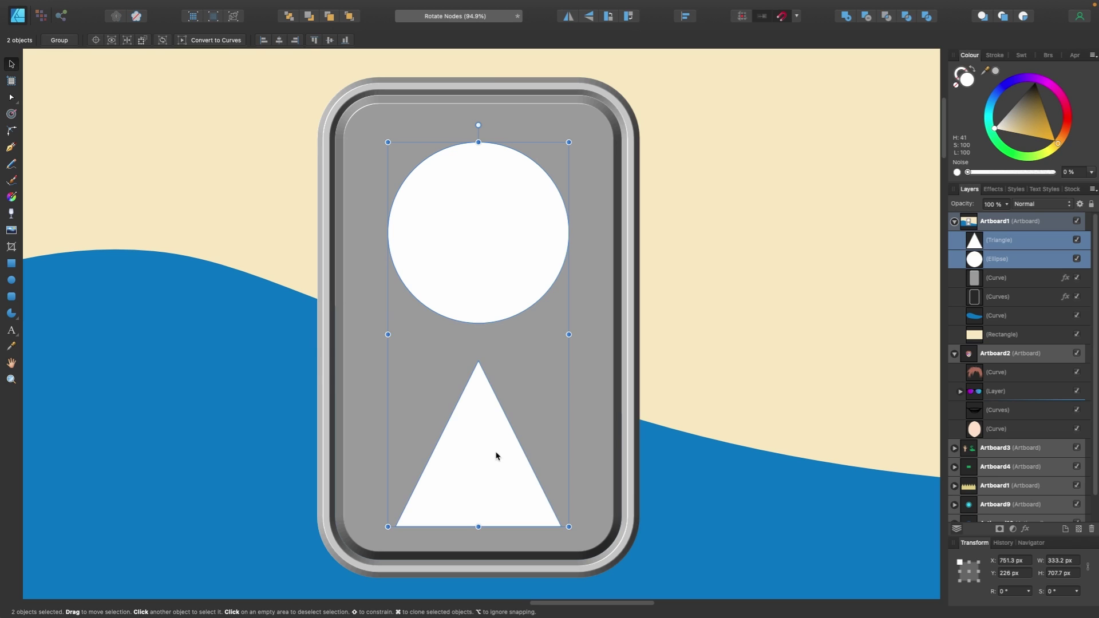
pyautogui.keyDown('shift'); pyautogui.click(590, 390); pyautogui.keyUp('shift')
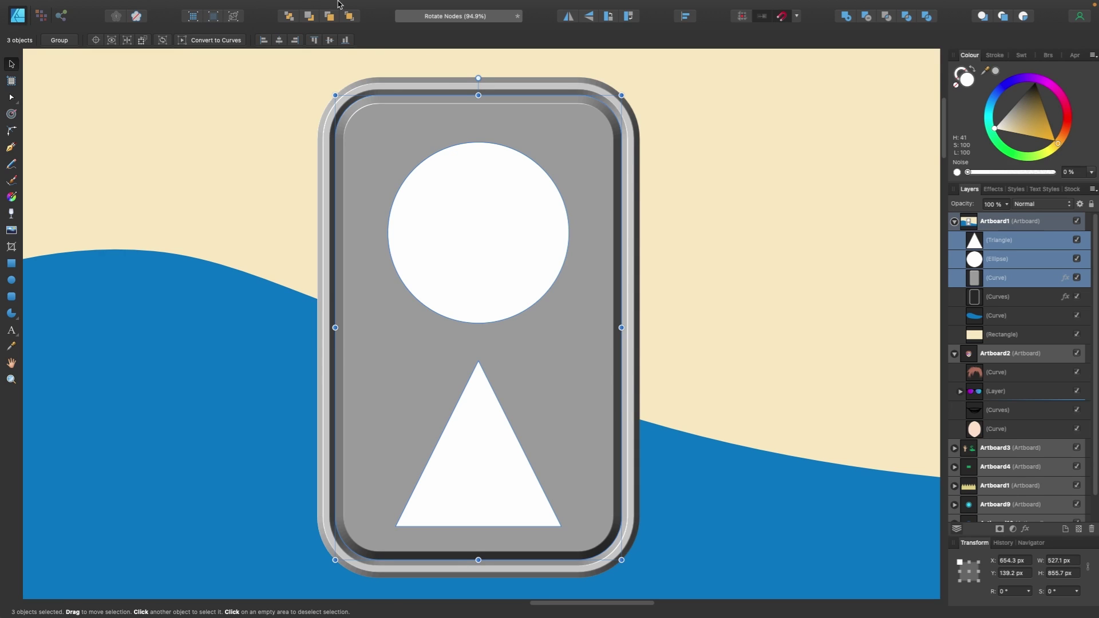
# - Apply Subtract to the circle, triangle and plate to punch both shapes out of the plate
pyautogui.moveTo(338, 3)
pyautogui.click(190, 7)
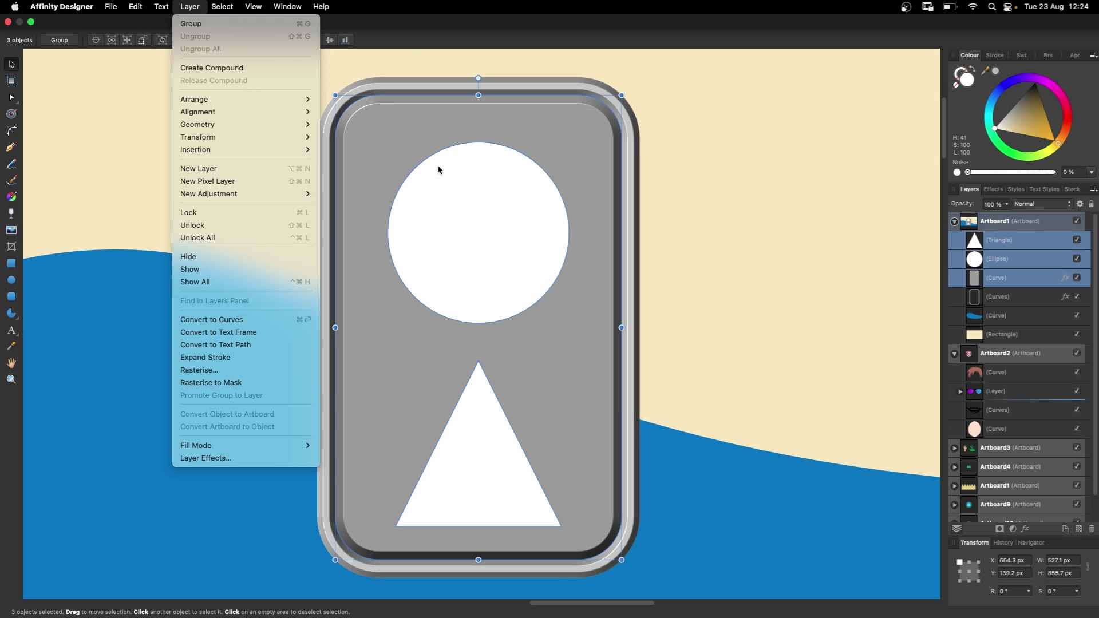
pyautogui.click(452, 183)
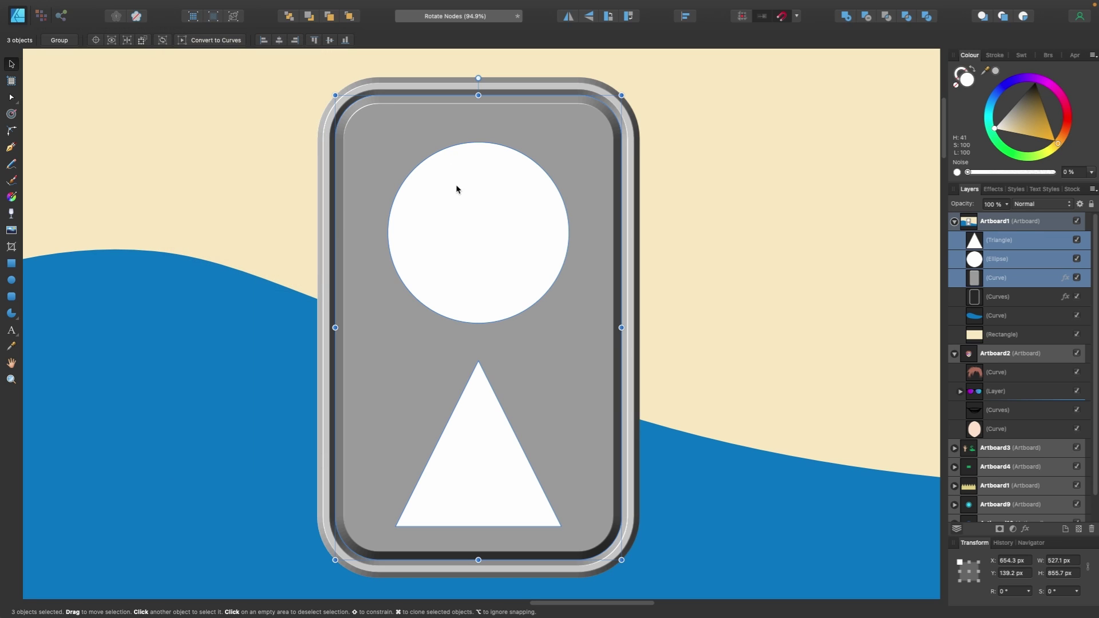
pyautogui.click(867, 17)
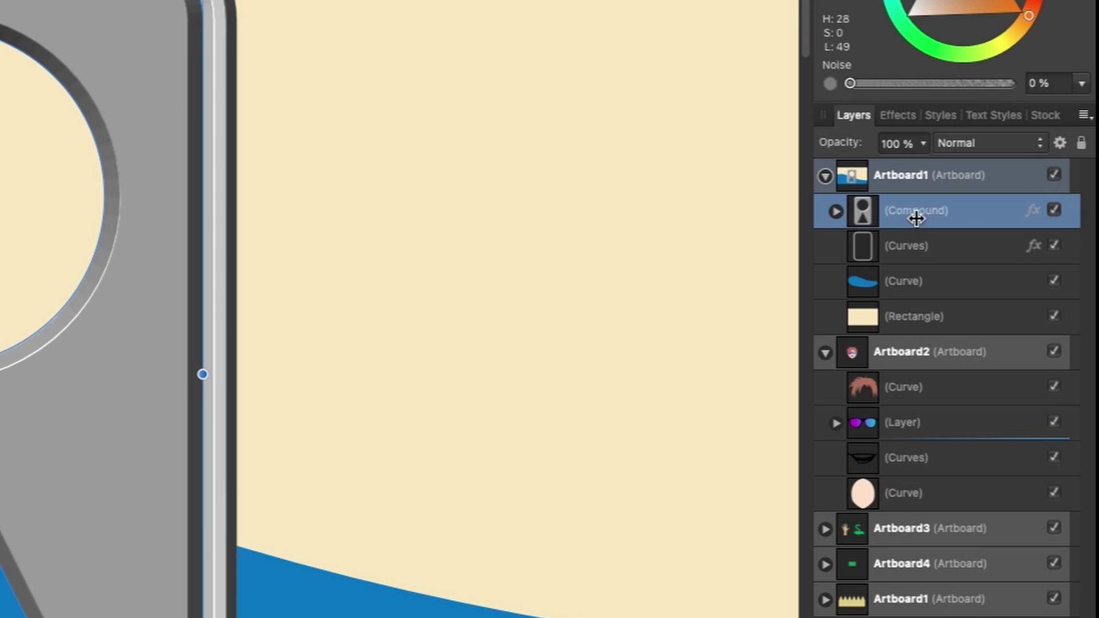
# - Expand the compound in the Layers panel and drag the triangle up to meet the circle
pyautogui.click(836, 211)
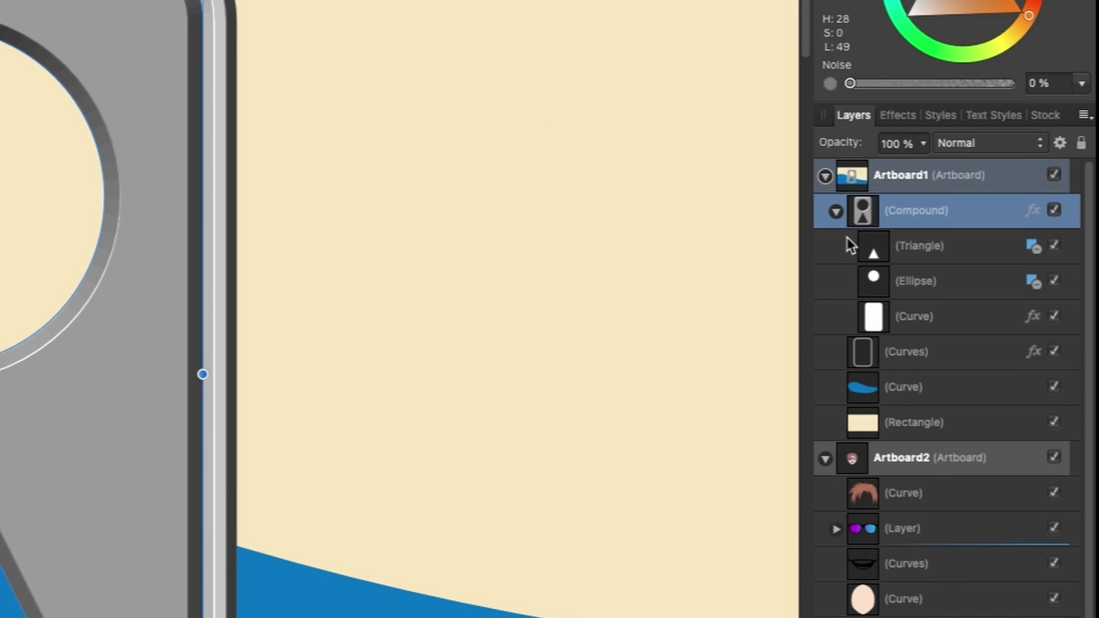
pyautogui.click(921, 247)
pyautogui.click(919, 284)
pyautogui.click(922, 317)
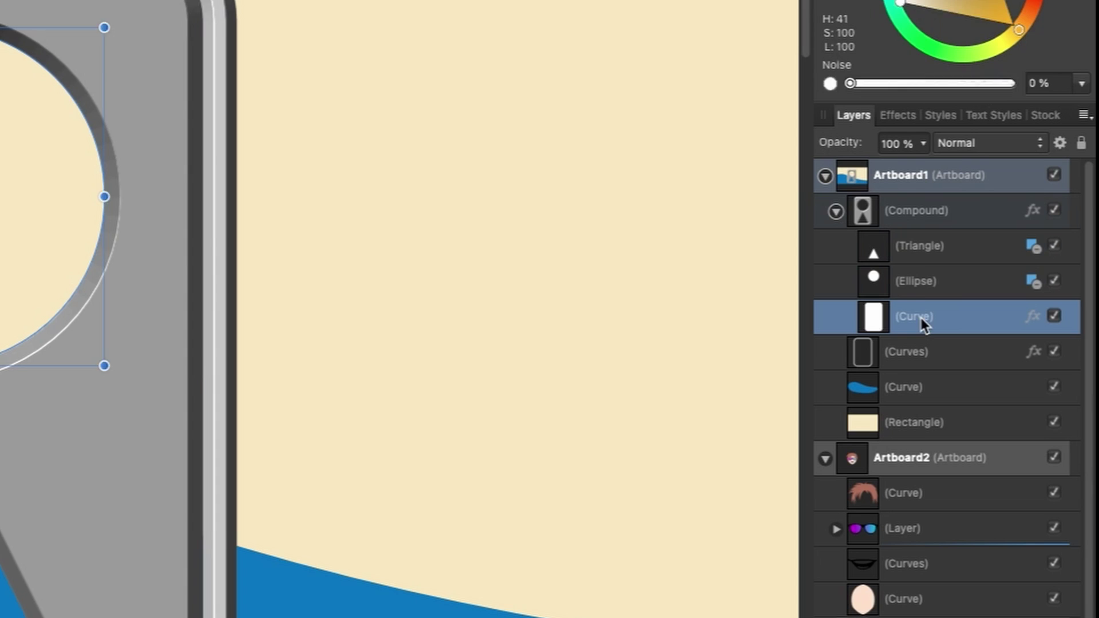
pyautogui.click(916, 279)
pyautogui.click(919, 246)
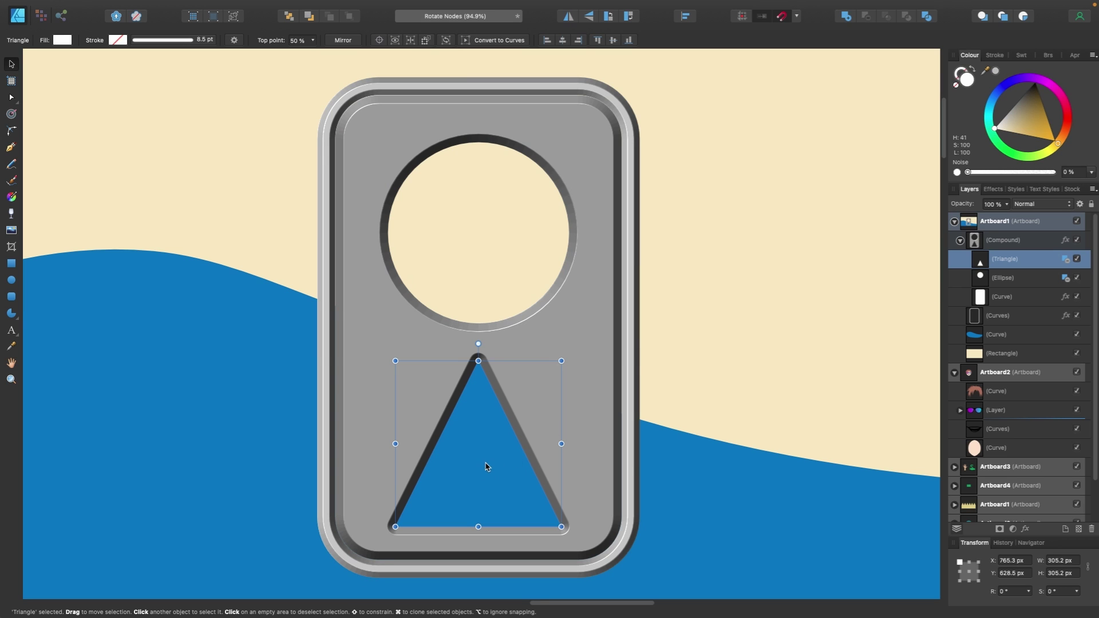
pyautogui.moveTo(485, 466); pyautogui.dragTo(493, 395)
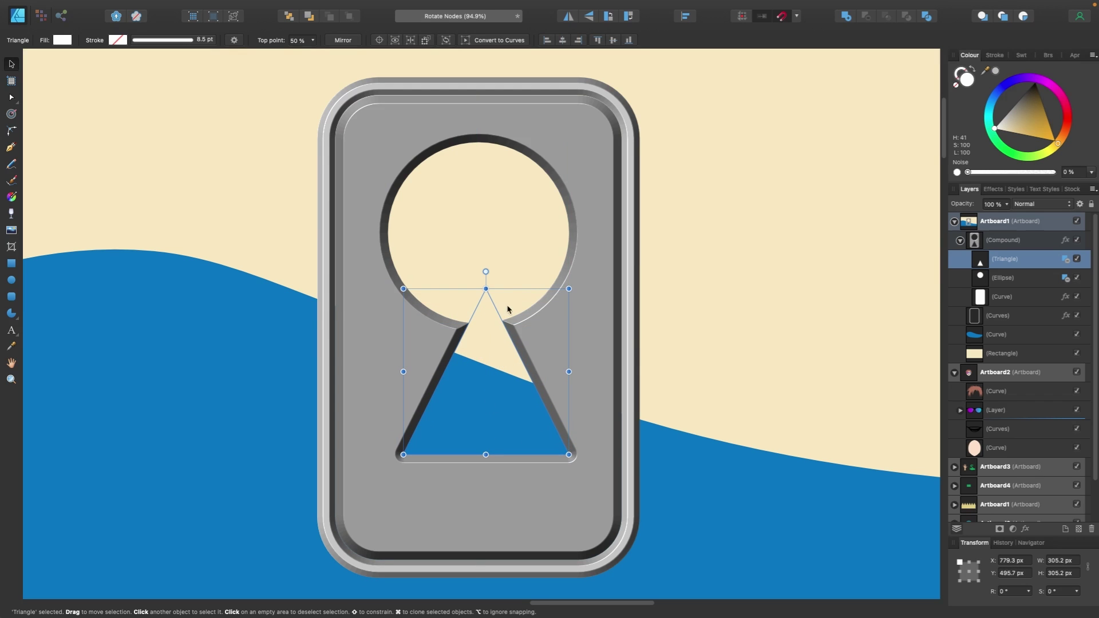
# - Nudge the ellipse right and down and set its boolean mode to Subtract
pyautogui.click(532, 259)
pyautogui.moveTo(482, 242)
pyautogui.mouseDown()
pyautogui.moveTo(497, 263)
pyautogui.moveTo(499, 254)
pyautogui.mouseUp()
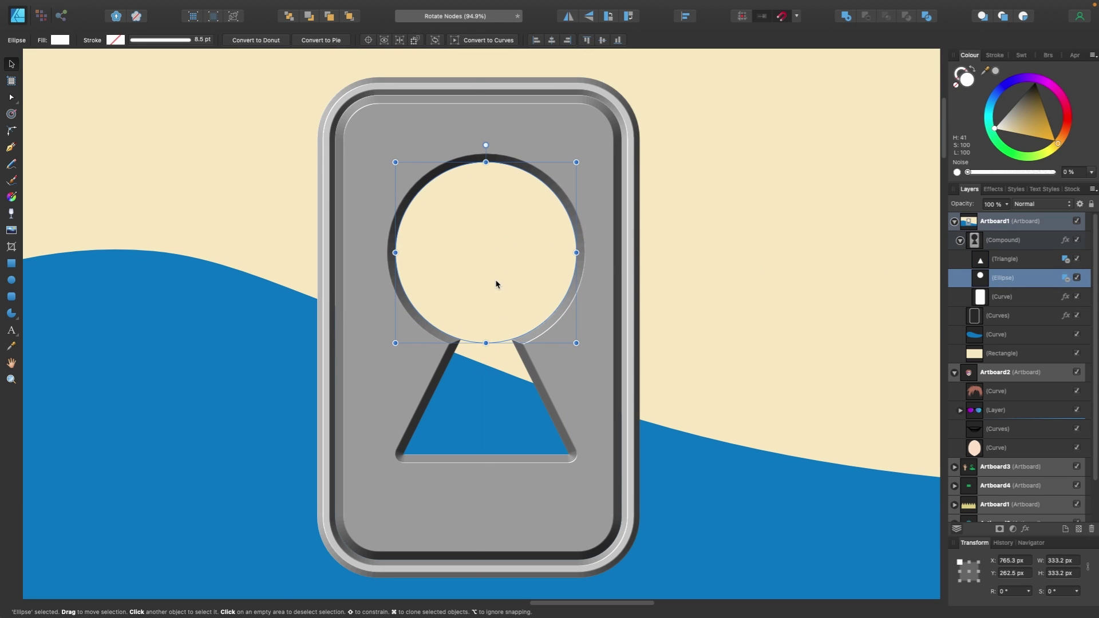
pyautogui.click(1065, 279)
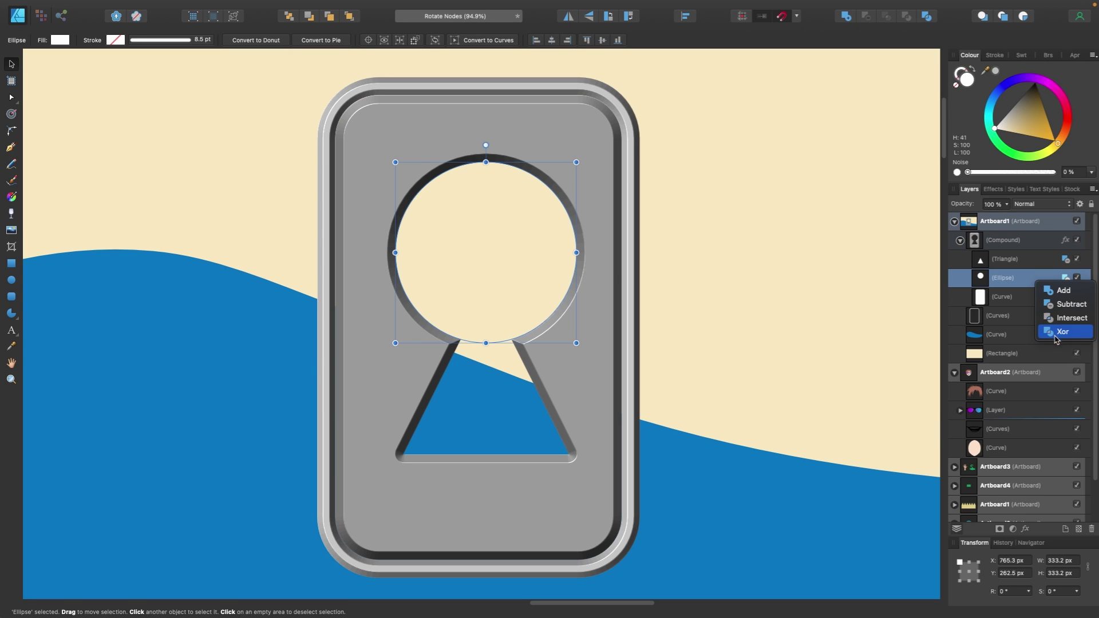
pyautogui.click(1061, 306)
pyautogui.scroll(-3, 498, 243)
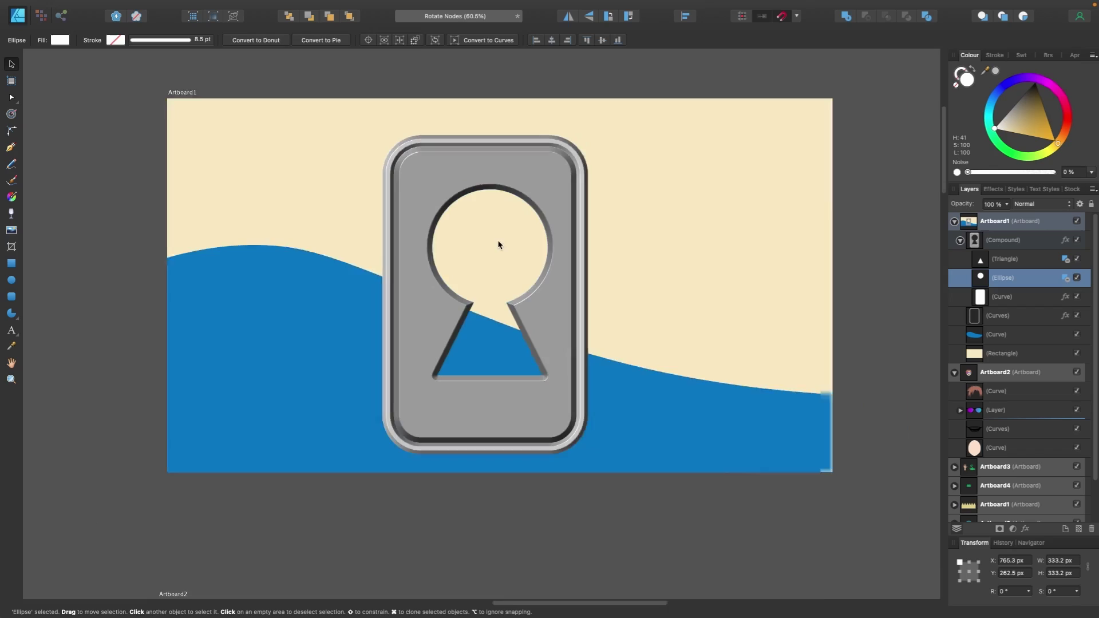
# - Scroll to Artboard2 to view the cartoon head's spiky gradient hair
pyautogui.scroll(3, 498, 269)
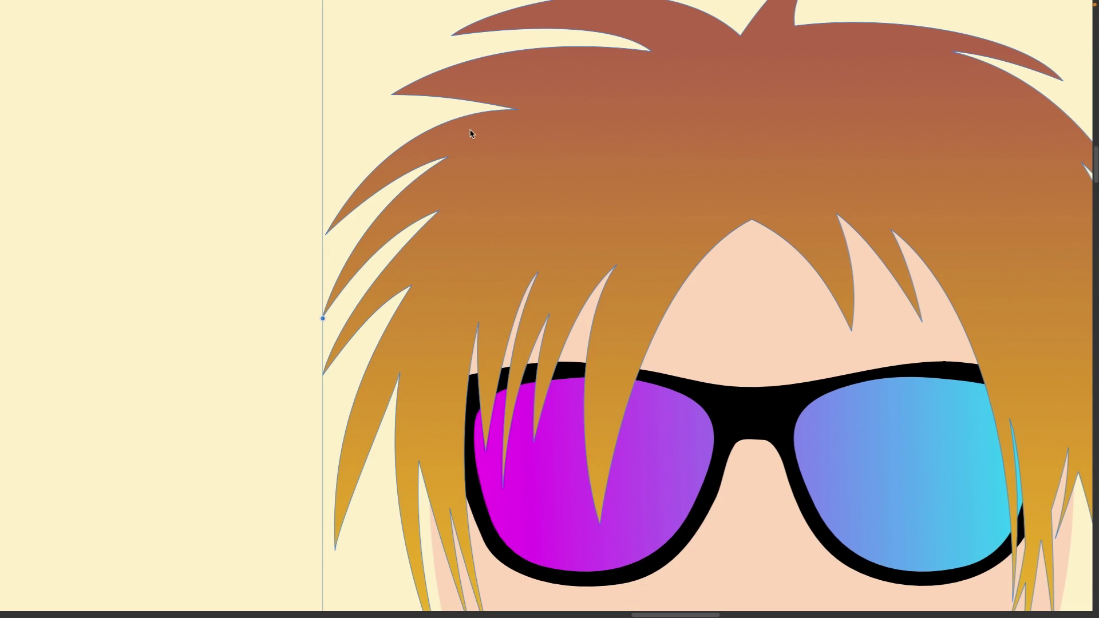
# - Select the left hair spikes' nodes, rotate them about -16.6° and shift them up-right
pyautogui.press('a')
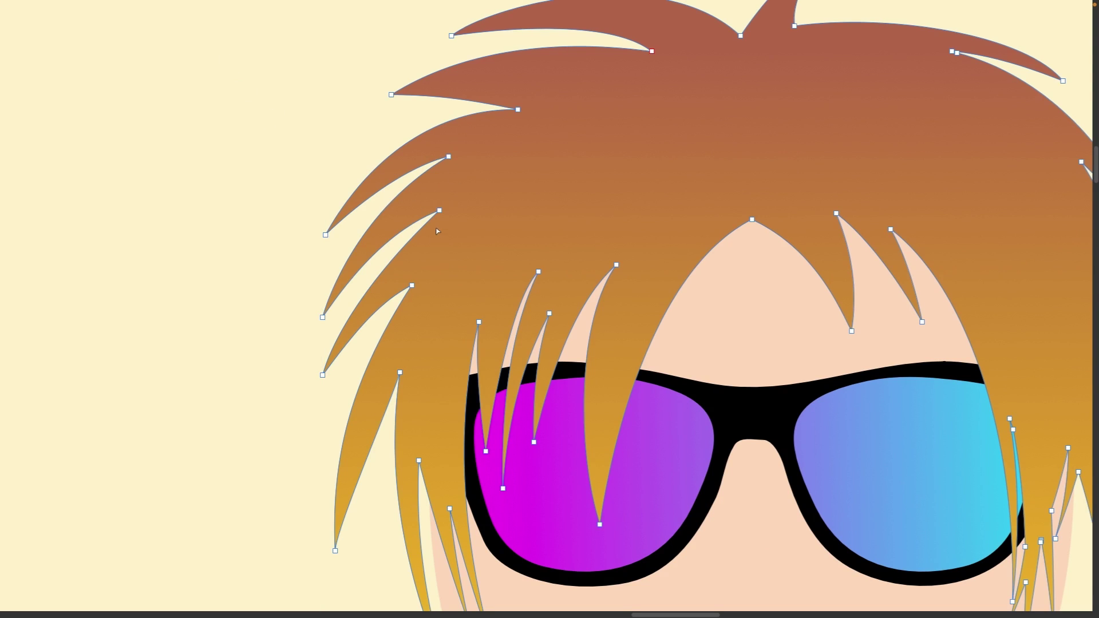
pyautogui.press('Tab')
pyautogui.moveTo(264, 122); pyautogui.dragTo(273, 147)
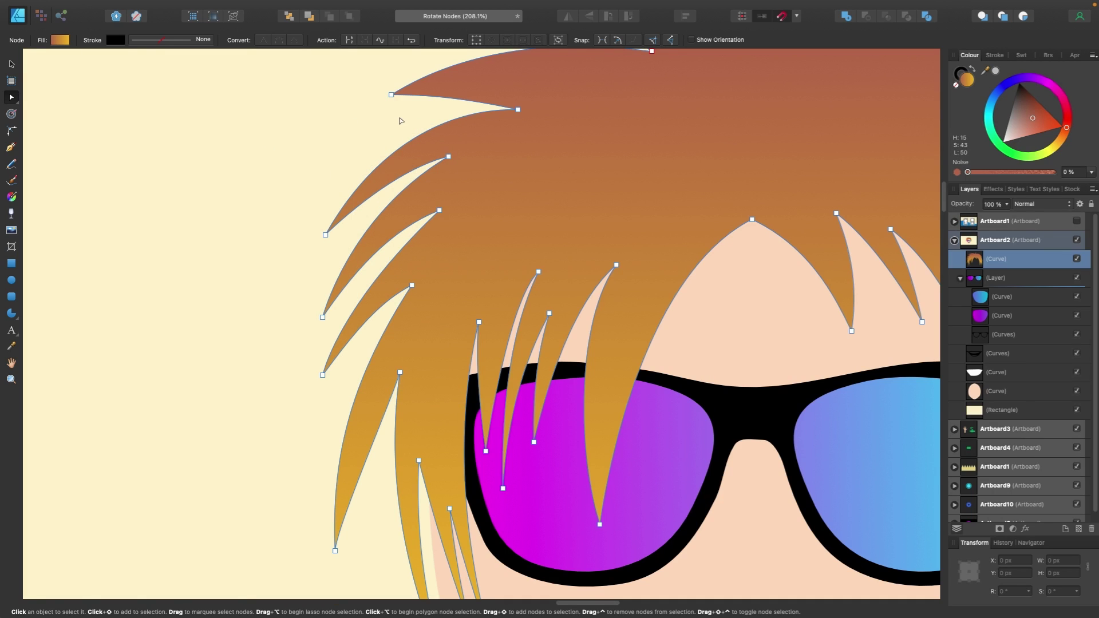
pyautogui.moveTo(401, 131)
pyautogui.mouseDown()
pyautogui.moveTo(336, 148)
pyautogui.moveTo(288, 275)
pyautogui.moveTo(290, 392)
pyautogui.moveTo(371, 356)
pyautogui.moveTo(441, 160)
pyautogui.moveTo(424, 123)
pyautogui.moveTo(467, 163)
pyautogui.mouseUp()
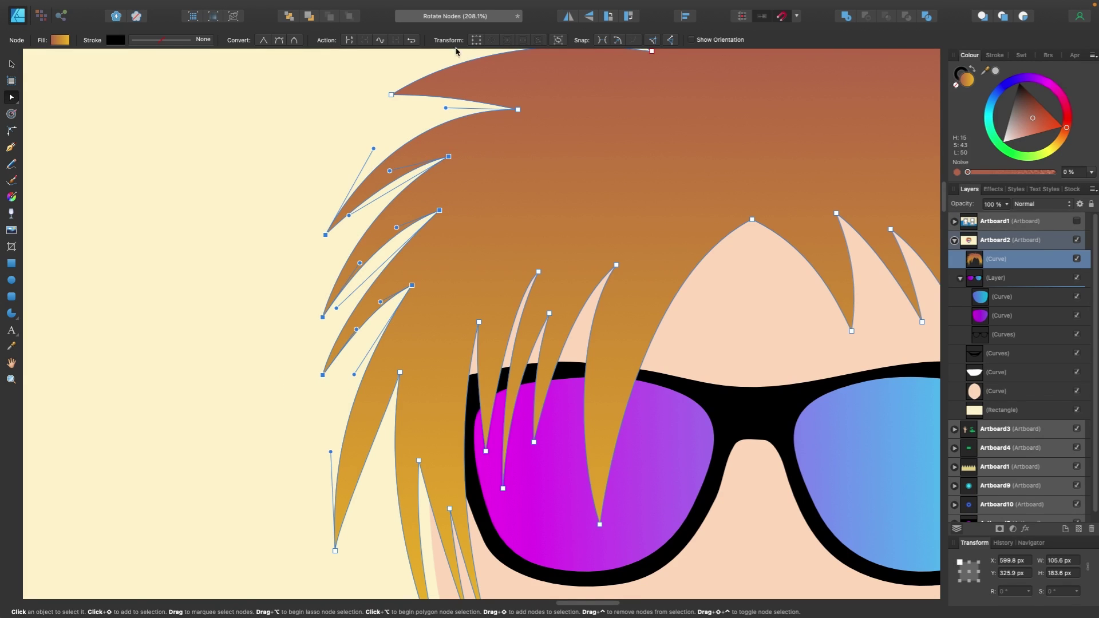
pyautogui.click(476, 40)
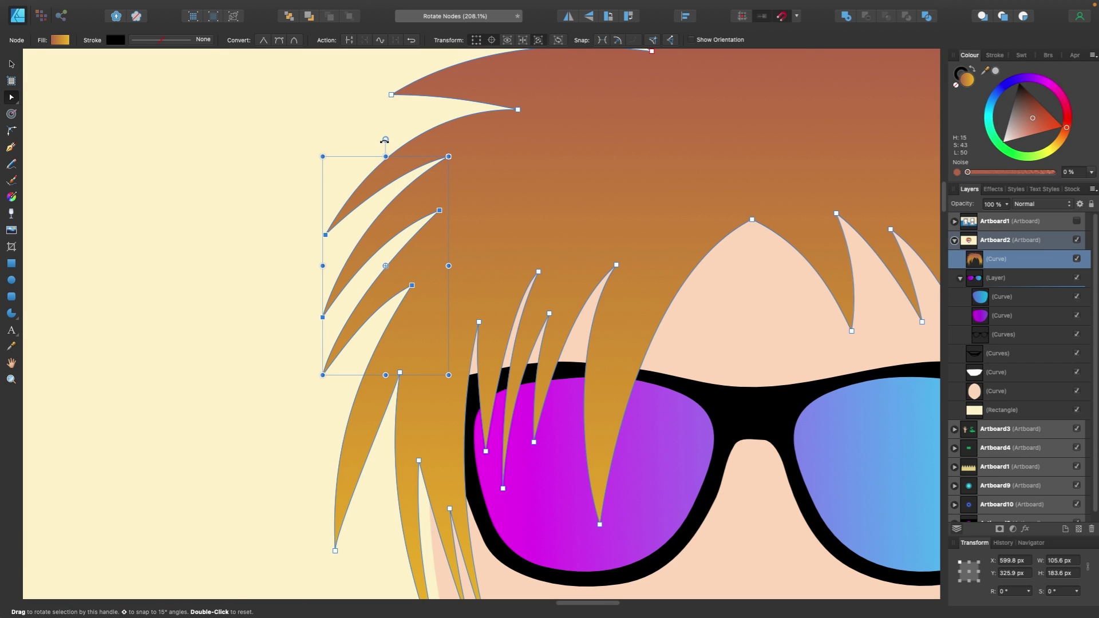
pyautogui.moveTo(384, 140); pyautogui.dragTo(425, 148)
pyautogui.scroll(-3, 426, 151)
pyautogui.moveTo(420, 206); pyautogui.dragTo(425, 206)
pyautogui.scroll(2, 426, 207)
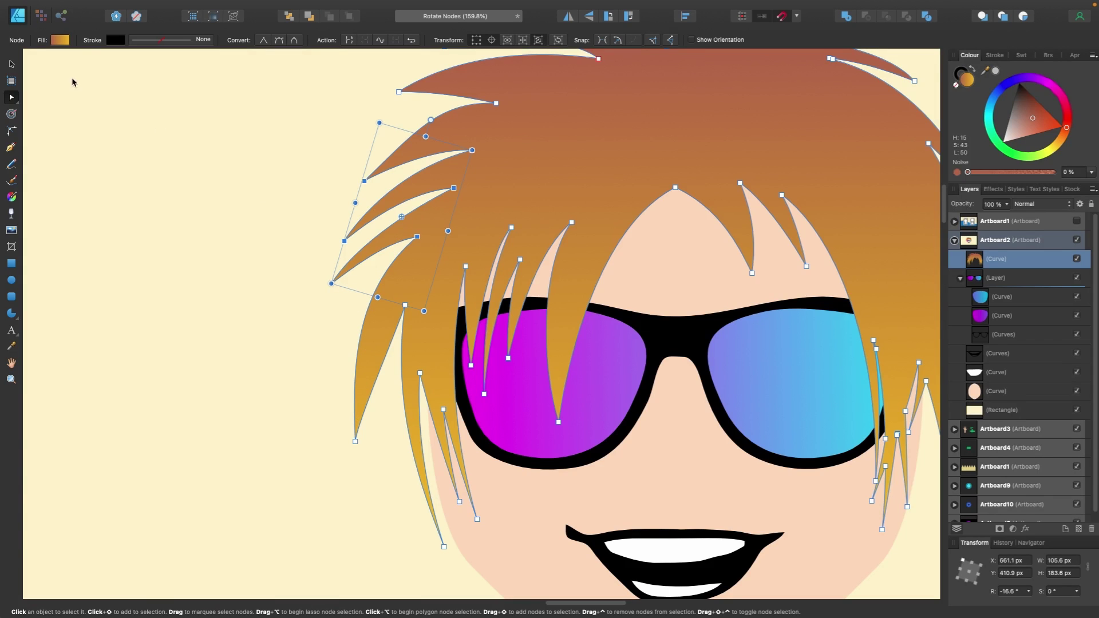
# - Adjust the lower-left strand's tip node to slightly reshape its curve
pyautogui.click(355, 441)
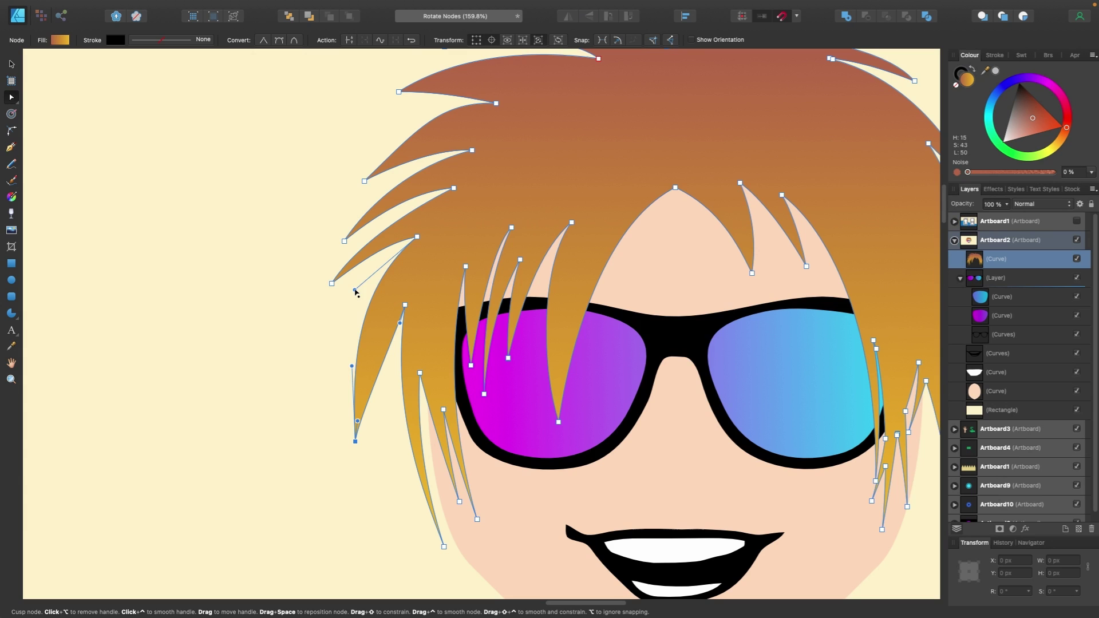
pyautogui.scroll(-3, 457, 203)
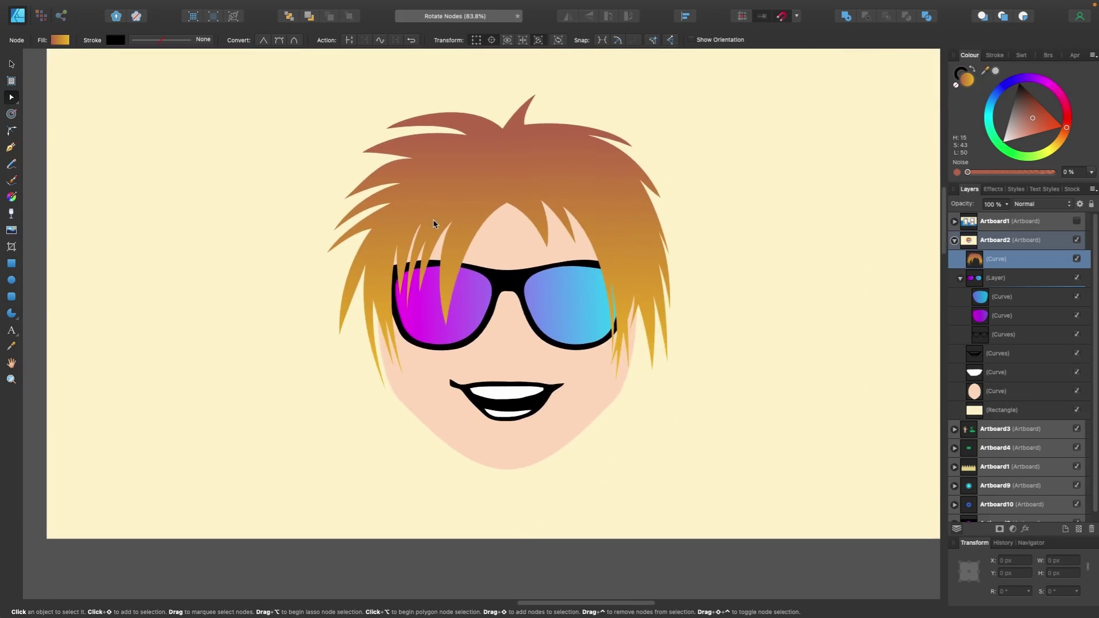
pyautogui.scroll(3, 435, 229)
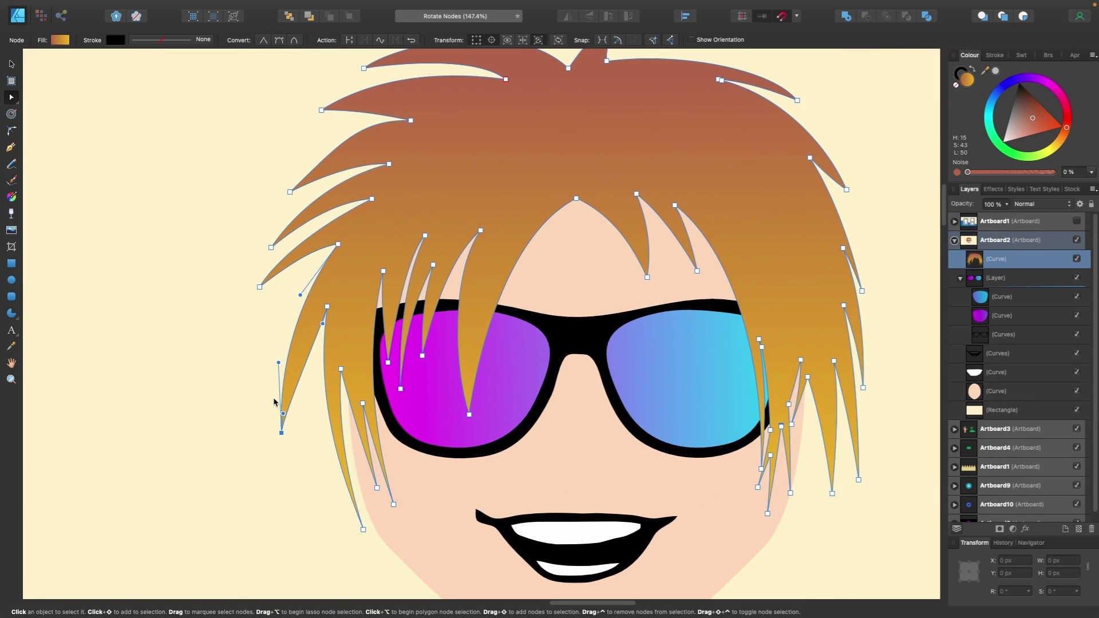
pyautogui.moveTo(278, 362); pyautogui.dragTo(283, 361)
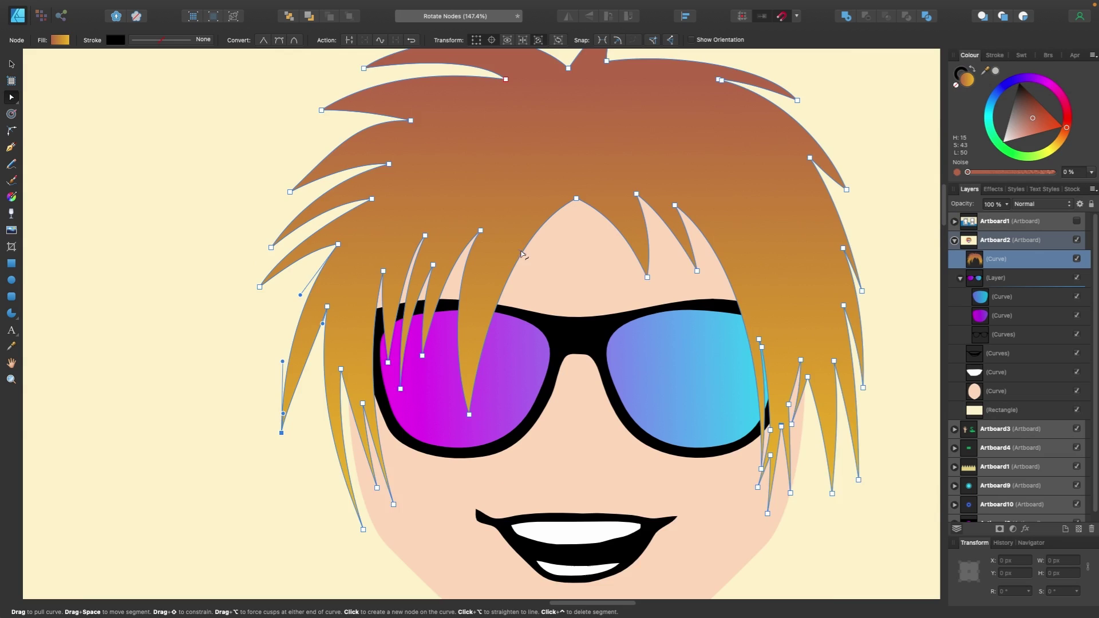
# - Select the hair-parting nodes and scale them up to 118 × 81.6 px
pyautogui.scroll(2, 501, 256)
pyautogui.scroll(2, 511, 239)
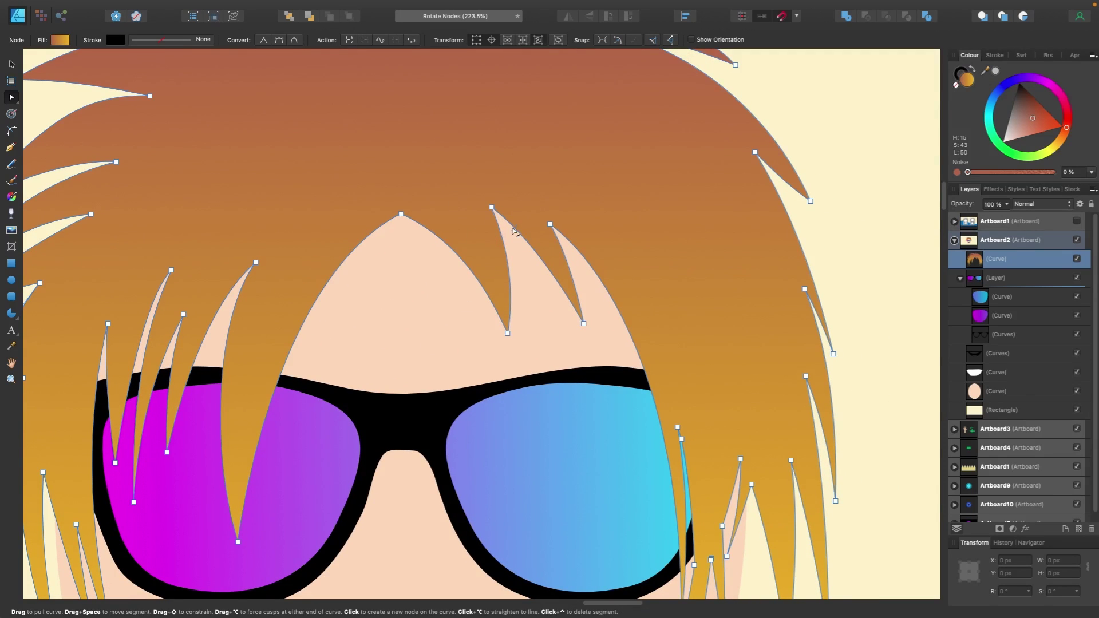
pyautogui.moveTo(549, 193)
pyautogui.mouseDown()
pyautogui.moveTo(349, 281)
pyautogui.moveTo(487, 414)
pyautogui.moveTo(625, 293)
pyautogui.moveTo(610, 209)
pyautogui.mouseUp()
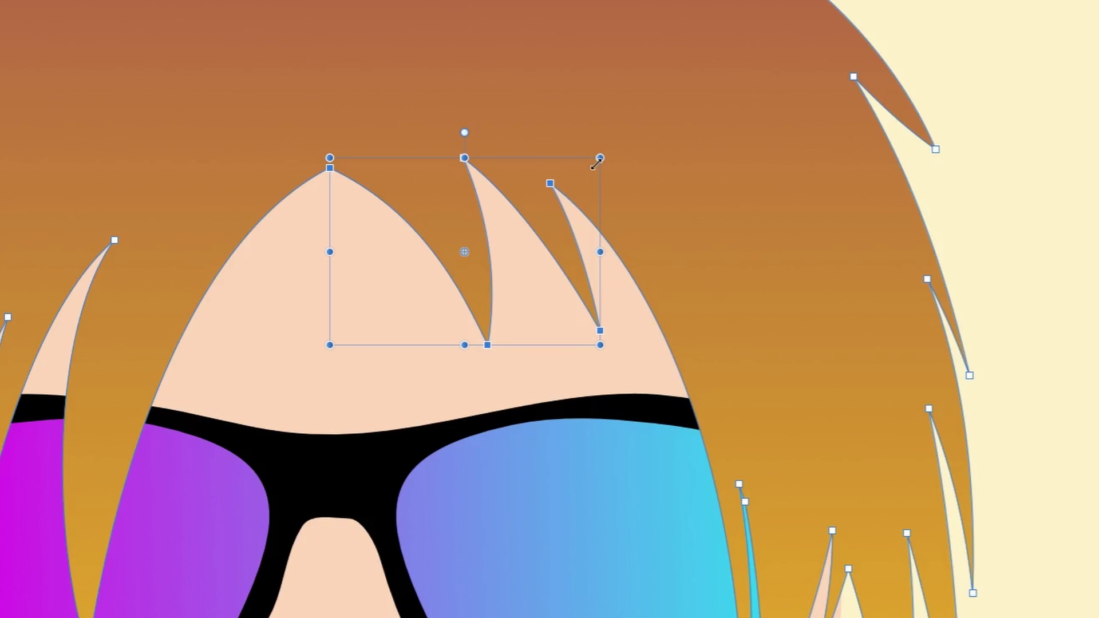
pyautogui.moveTo(600, 156); pyautogui.dragTo(581, 245)
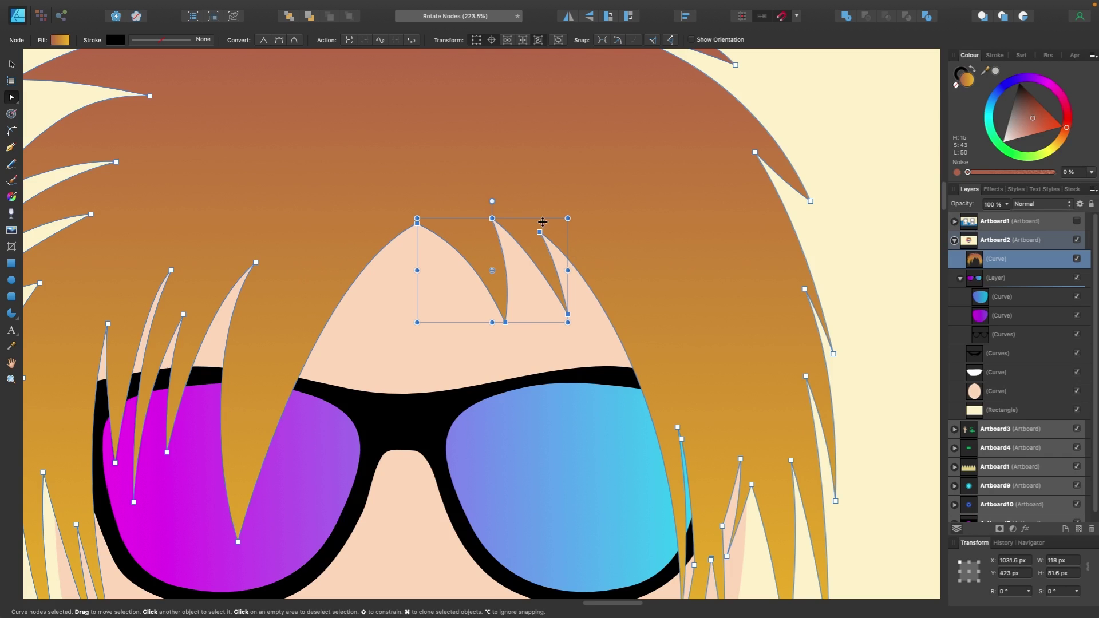
pyautogui.moveTo(492, 218)
pyautogui.mouseDown()
pyautogui.moveTo(491, 253)
pyautogui.moveTo(492, 218)
pyautogui.mouseUp()
# - Tweak the curve beside a node on the left side of the hair
pyautogui.scroll(-1, 541, 222)
pyautogui.scroll(-5, 542, 223)
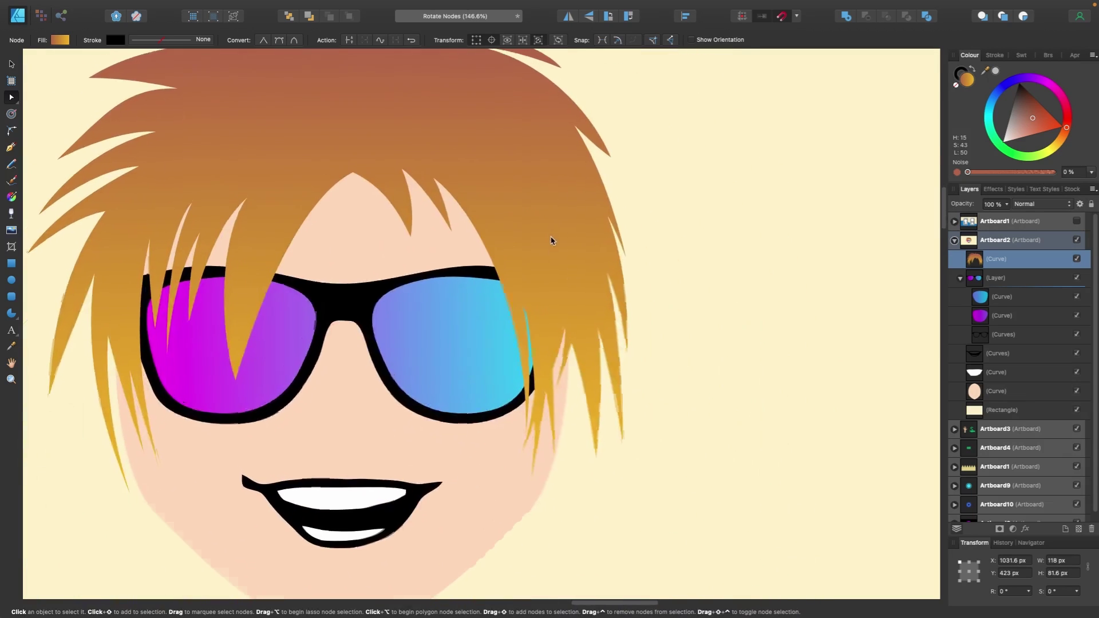
pyautogui.hscroll(-5, 572, 258)
pyautogui.scroll(2, 573, 257)
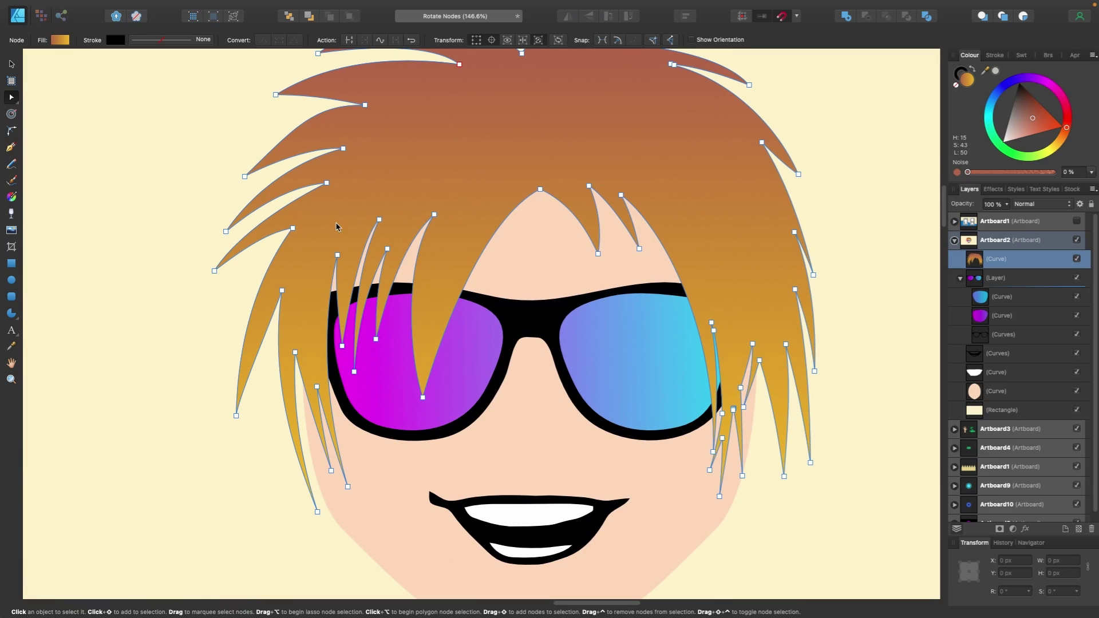
pyautogui.click(293, 228)
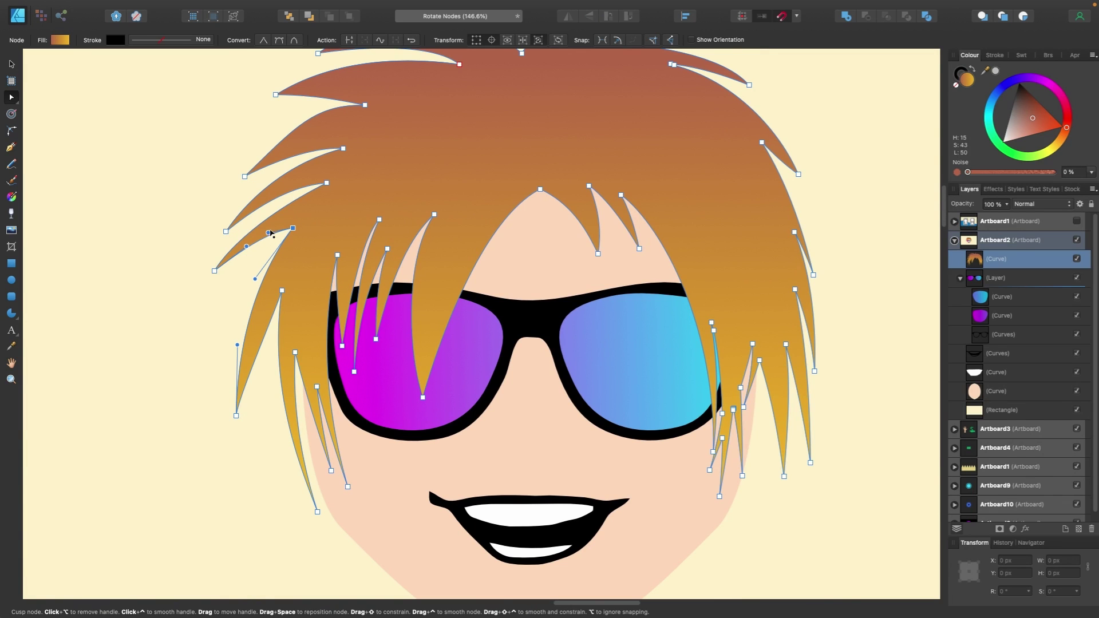
pyautogui.moveTo(261, 244); pyautogui.dragTo(262, 246)
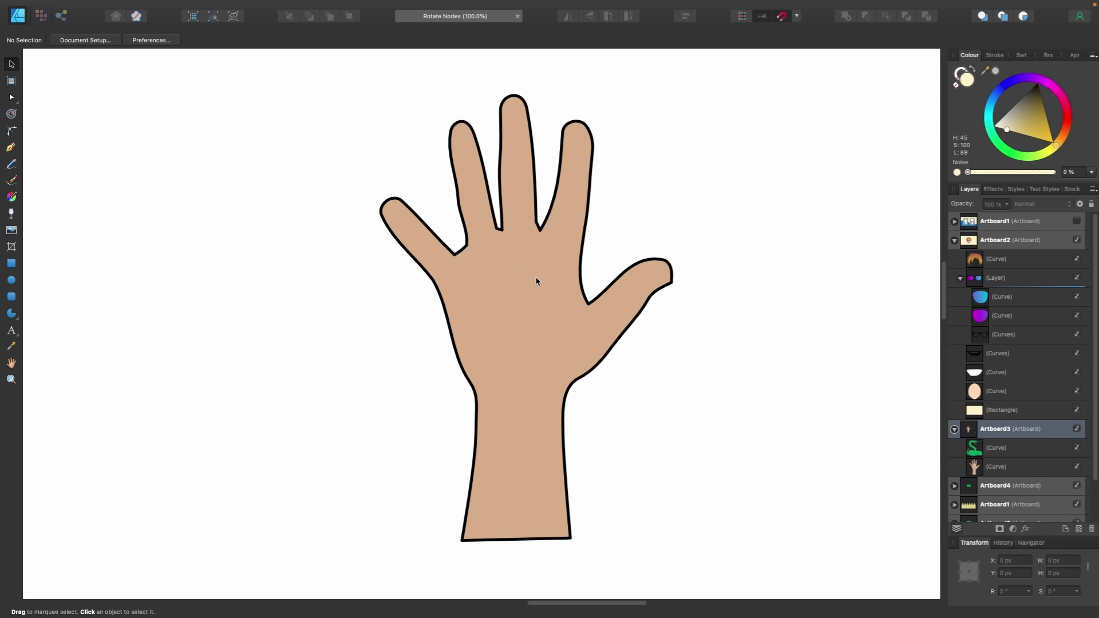
# - Select the hand, switch to the Node Tool, and box the finger and palm nodes for transforming
pyautogui.click(548, 269)
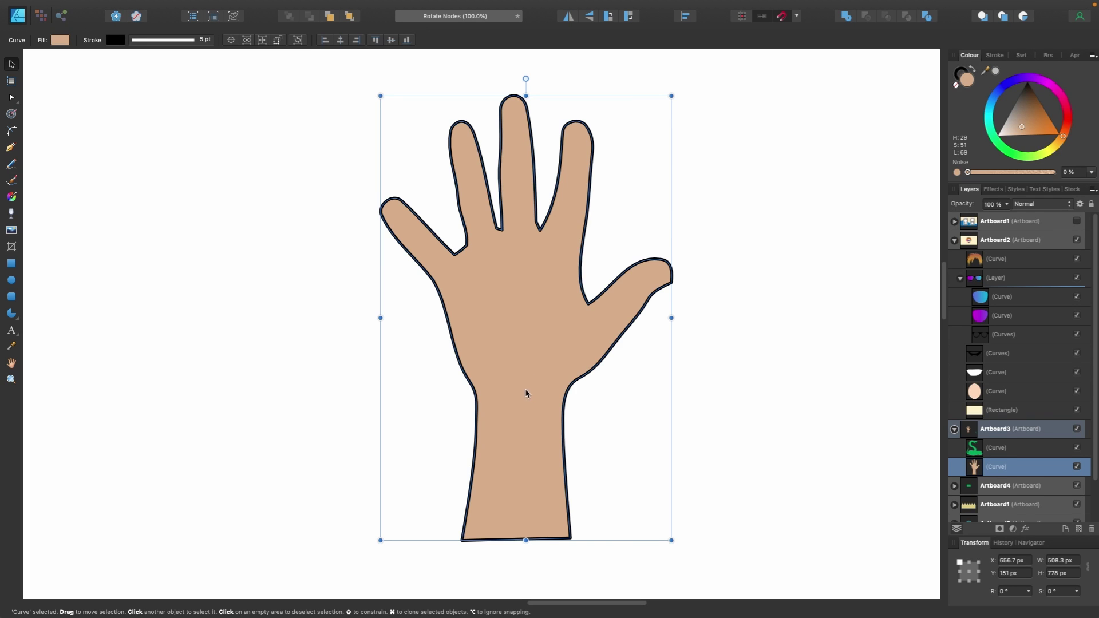
pyautogui.press('a')
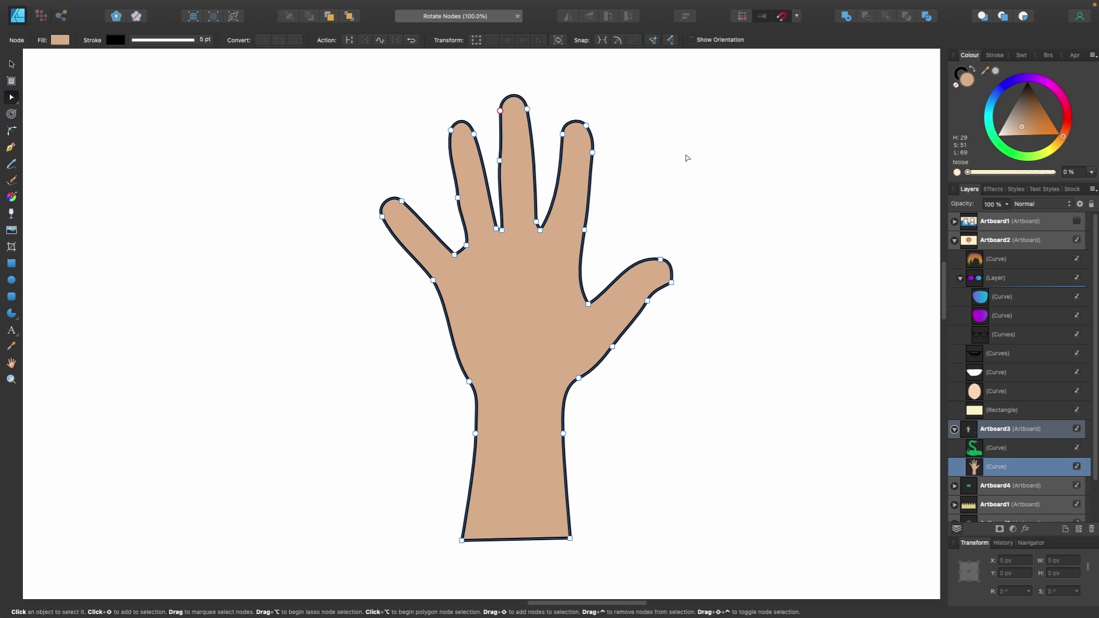
pyautogui.moveTo(687, 157)
pyautogui.mouseDown()
pyautogui.moveTo(532, 71)
pyautogui.moveTo(446, 96)
pyautogui.moveTo(376, 174)
pyautogui.moveTo(356, 223)
pyautogui.moveTo(355, 326)
pyautogui.moveTo(374, 371)
pyautogui.moveTo(422, 404)
pyautogui.moveTo(658, 397)
pyautogui.moveTo(724, 321)
pyautogui.mouseUp()
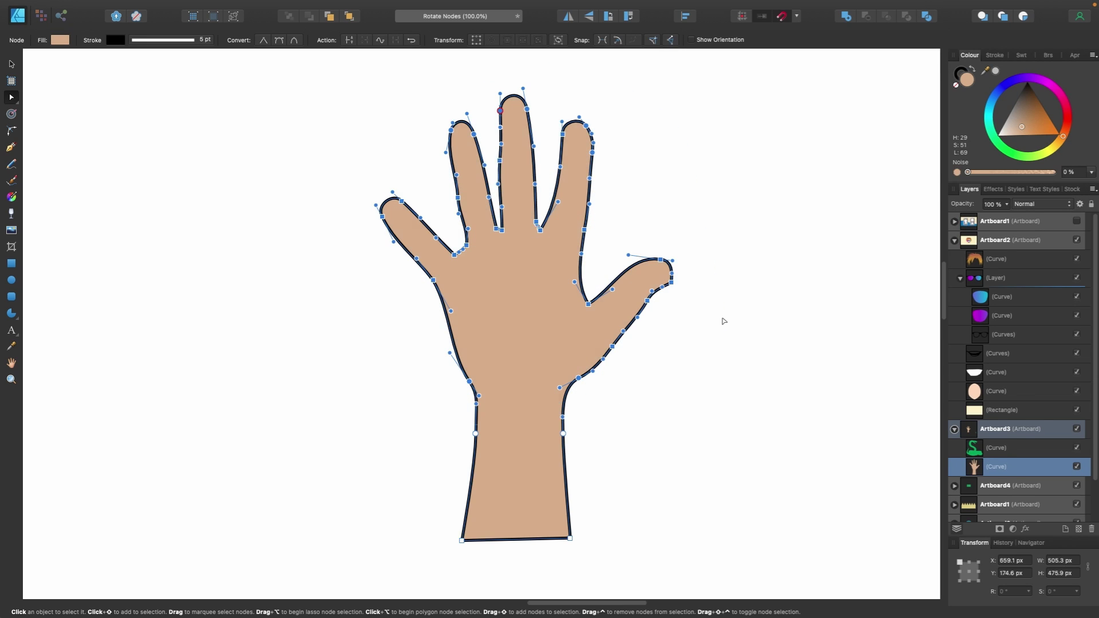
pyautogui.click(476, 40)
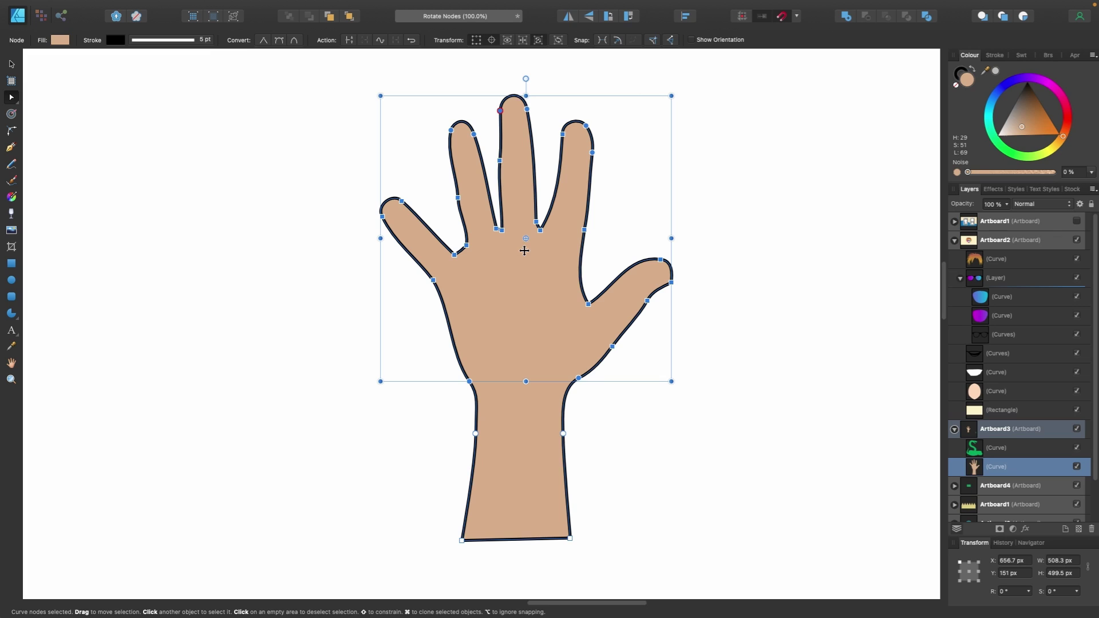
# - Move the transform pivot down to the wrist and test-rotate the fingers and palm around it
pyautogui.moveTo(525, 238); pyautogui.dragTo(527, 375)
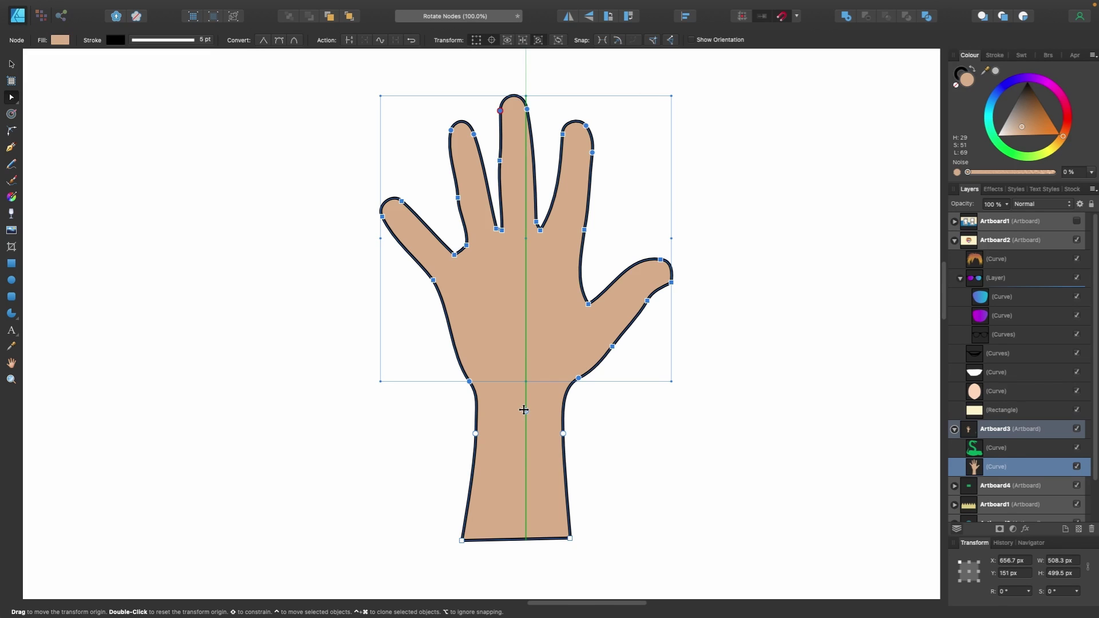
pyautogui.moveTo(524, 409); pyautogui.dragTo(525, 410)
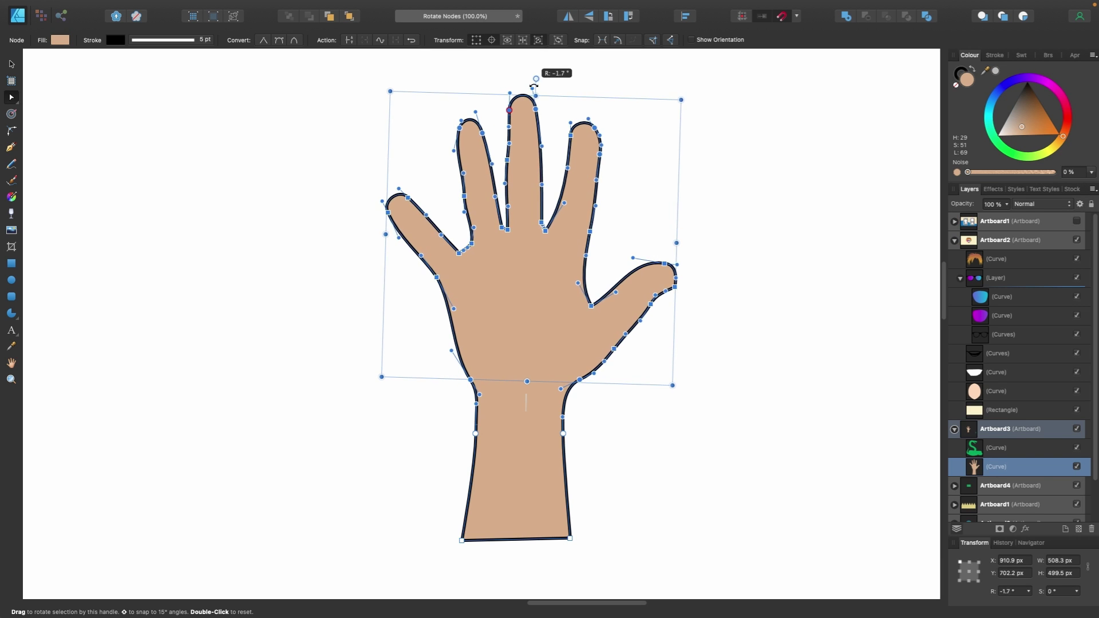
pyautogui.moveTo(533, 87); pyautogui.dragTo(549, 301)
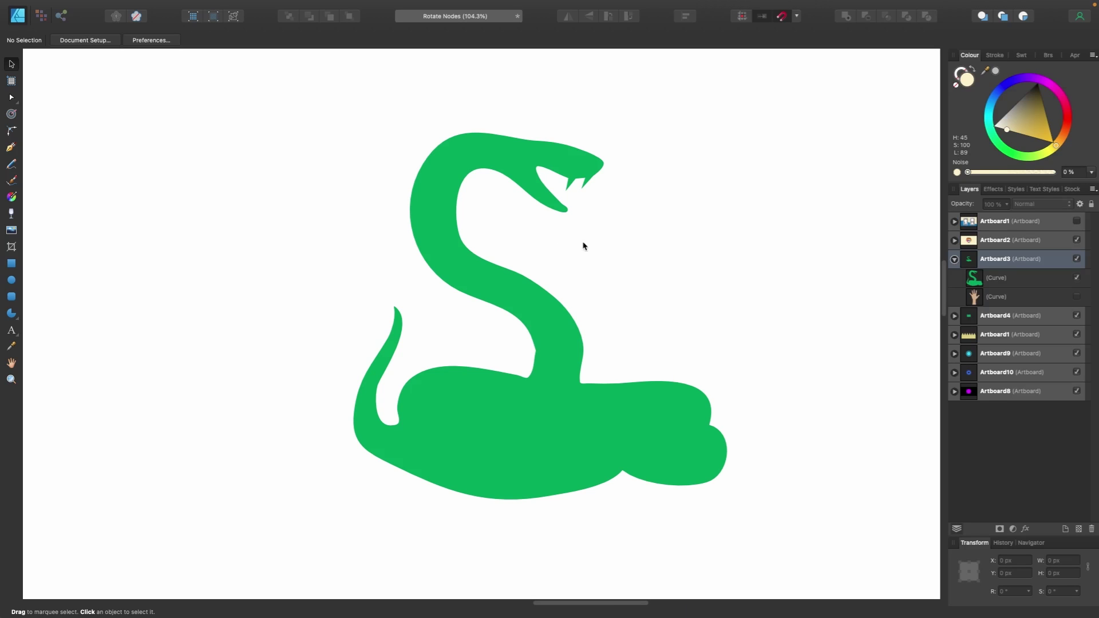
# - Browse the Pixabay snake stock results, then pick the green snake curve for node editing
pyautogui.click(1067, 191)
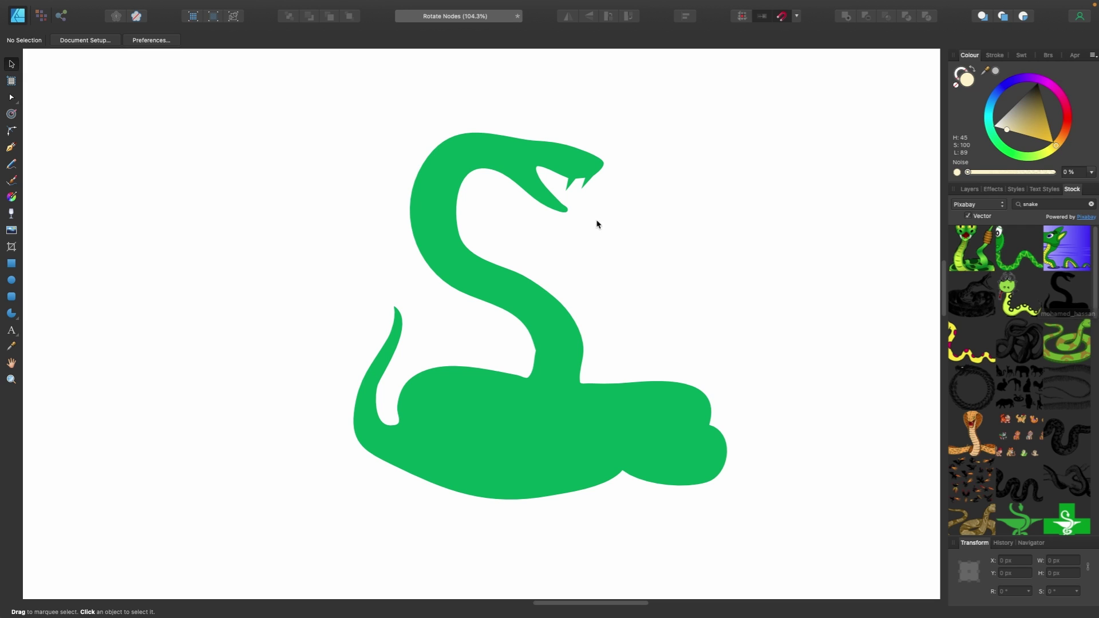
pyautogui.press('F7')
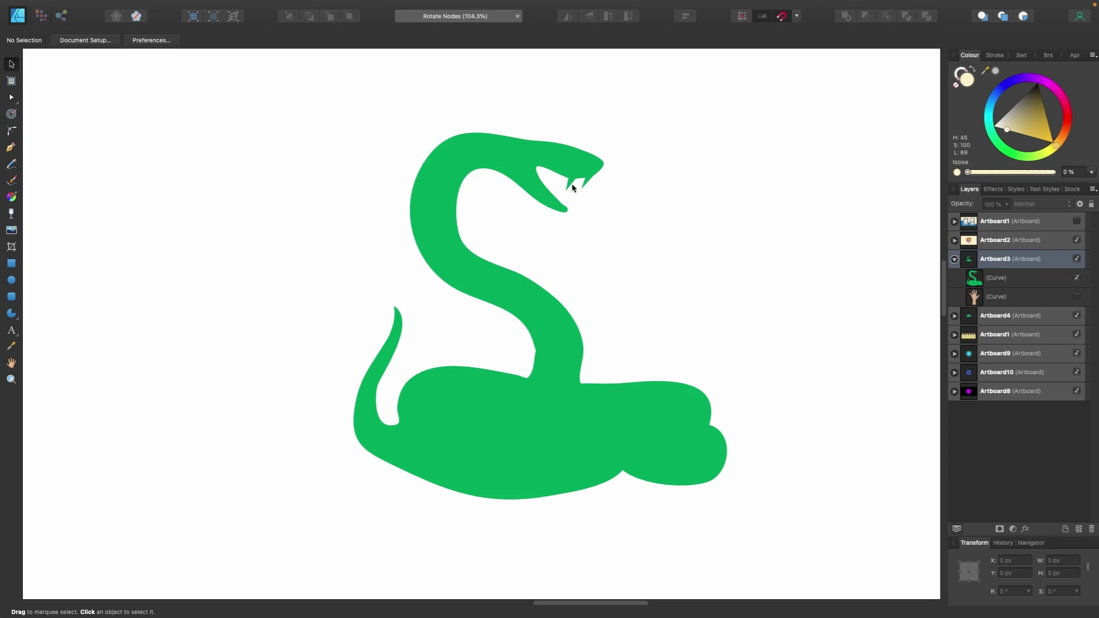
pyautogui.doubleClick(561, 158)
pyautogui.scroll(5, 561, 160)
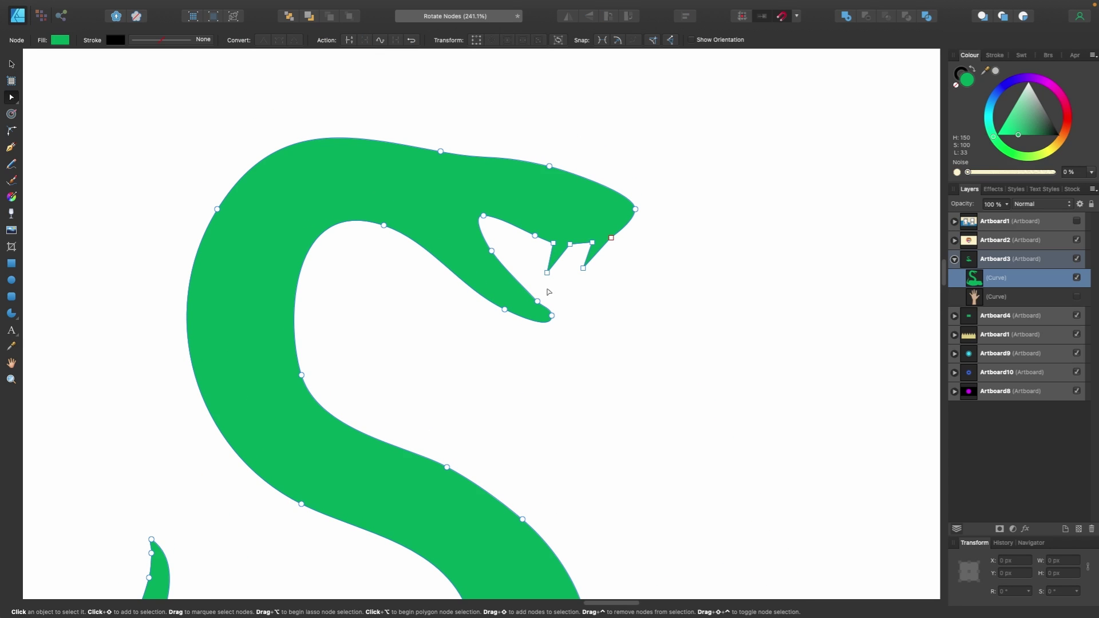
# - Select the snake's four lower-jaw nodes and enable Transform Mode for them
pyautogui.moveTo(576, 318)
pyautogui.mouseDown()
pyautogui.moveTo(529, 240)
pyautogui.moveTo(460, 236)
pyautogui.moveTo(484, 355)
pyautogui.moveTo(569, 343)
pyautogui.mouseUp()
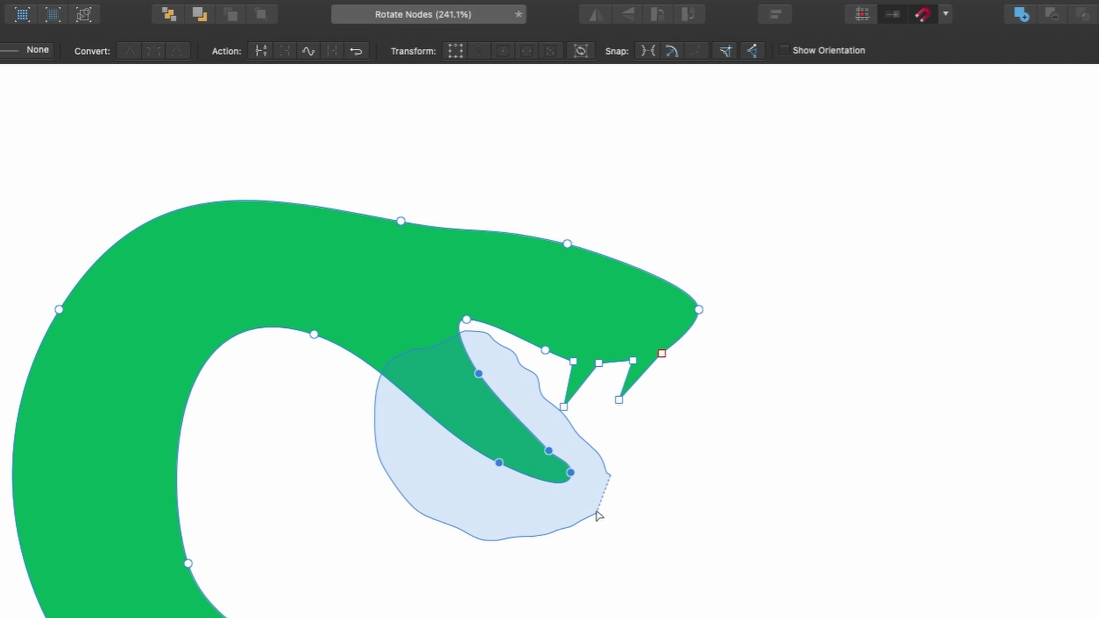
pyautogui.moveTo(599, 516); pyautogui.dragTo(602, 508)
pyautogui.click(458, 52)
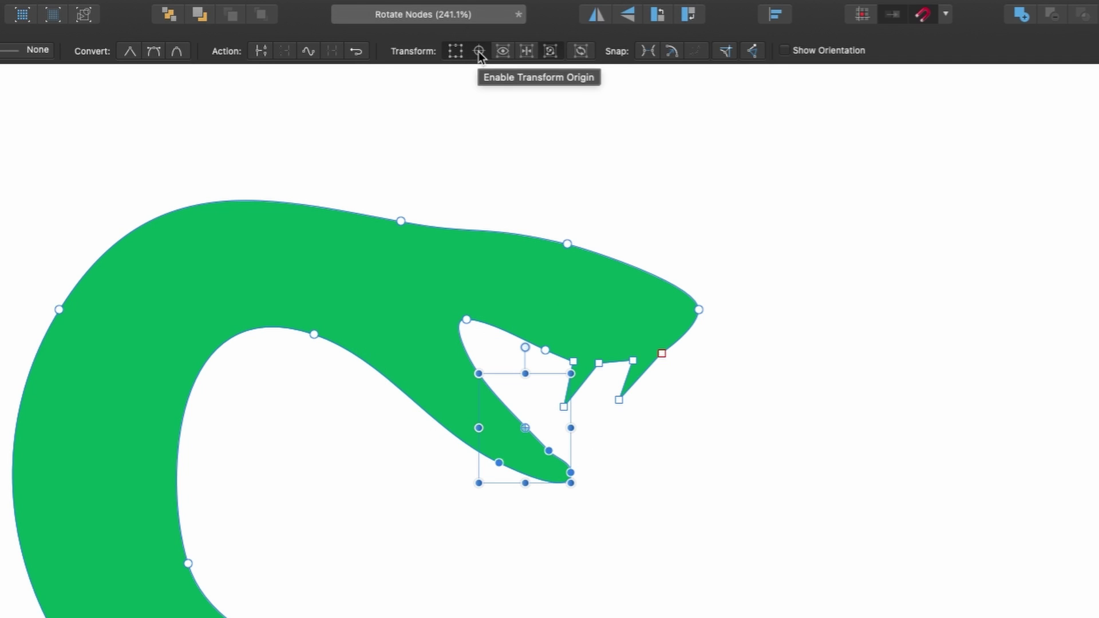
pyautogui.click(479, 51)
pyautogui.click(479, 50)
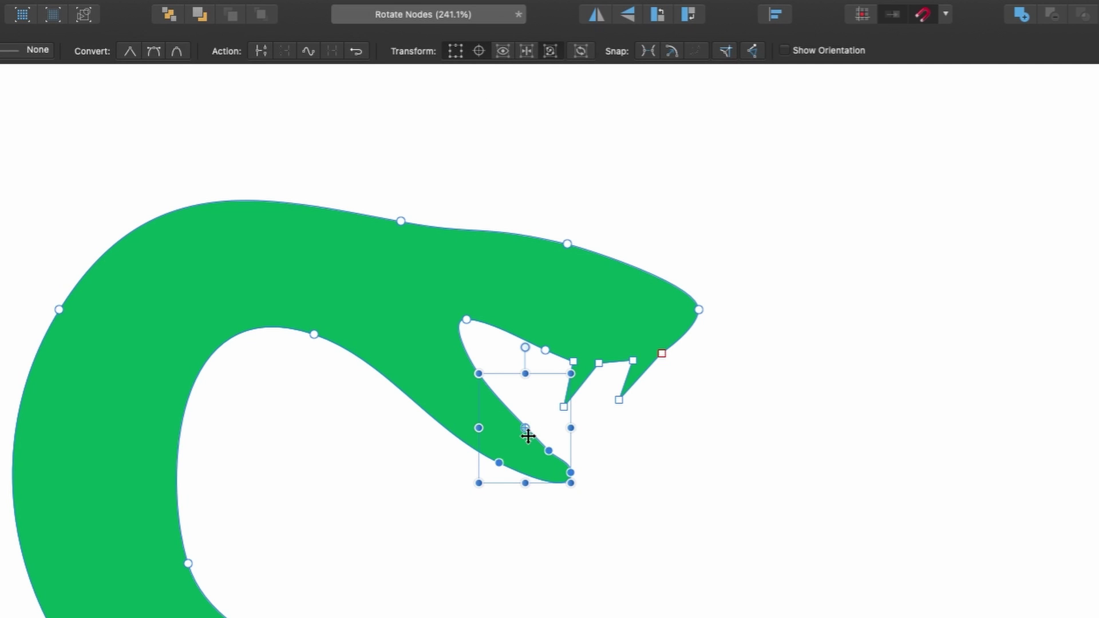
# - Rotate the lower-jaw nodes open, then swing the jaw back up
pyautogui.moveTo(527, 348); pyautogui.dragTo(513, 386)
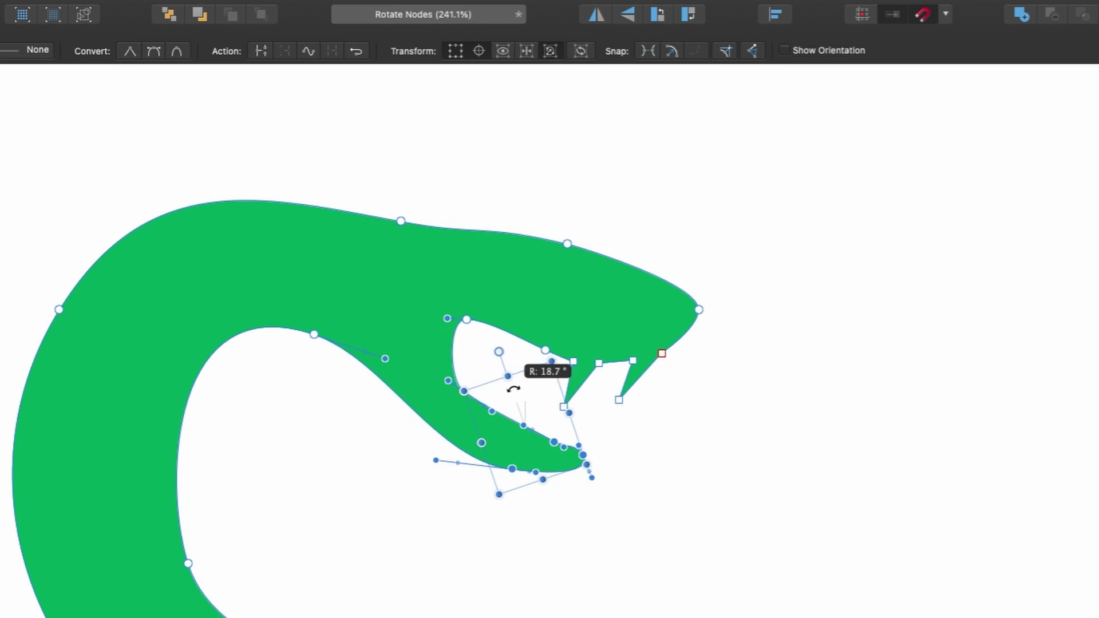
pyautogui.press('super+z')
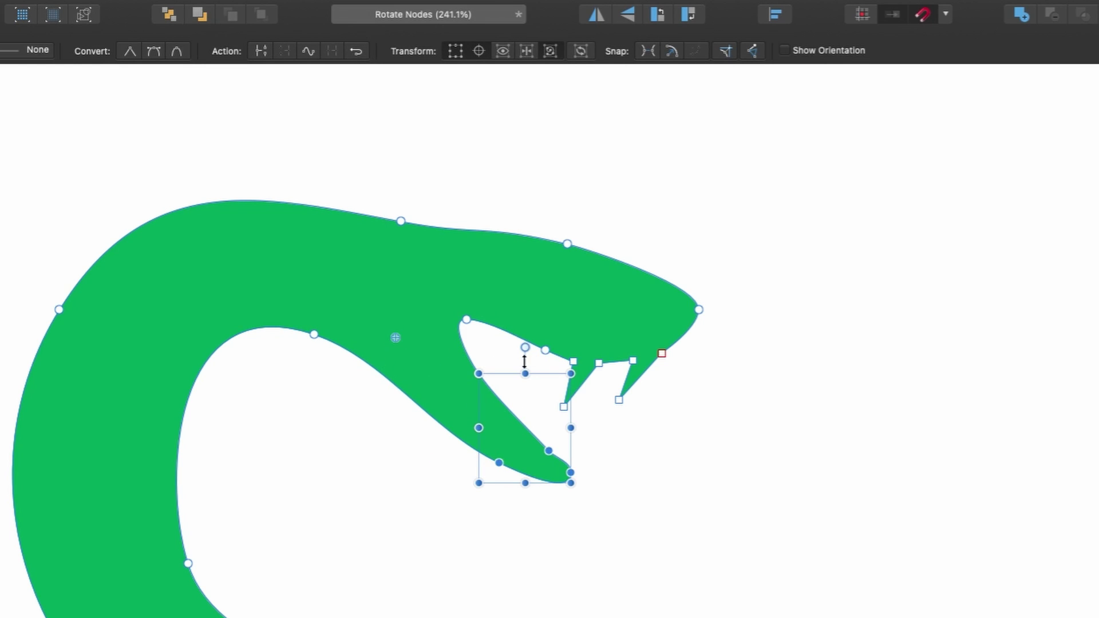
pyautogui.moveTo(521, 358); pyautogui.dragTo(549, 420)
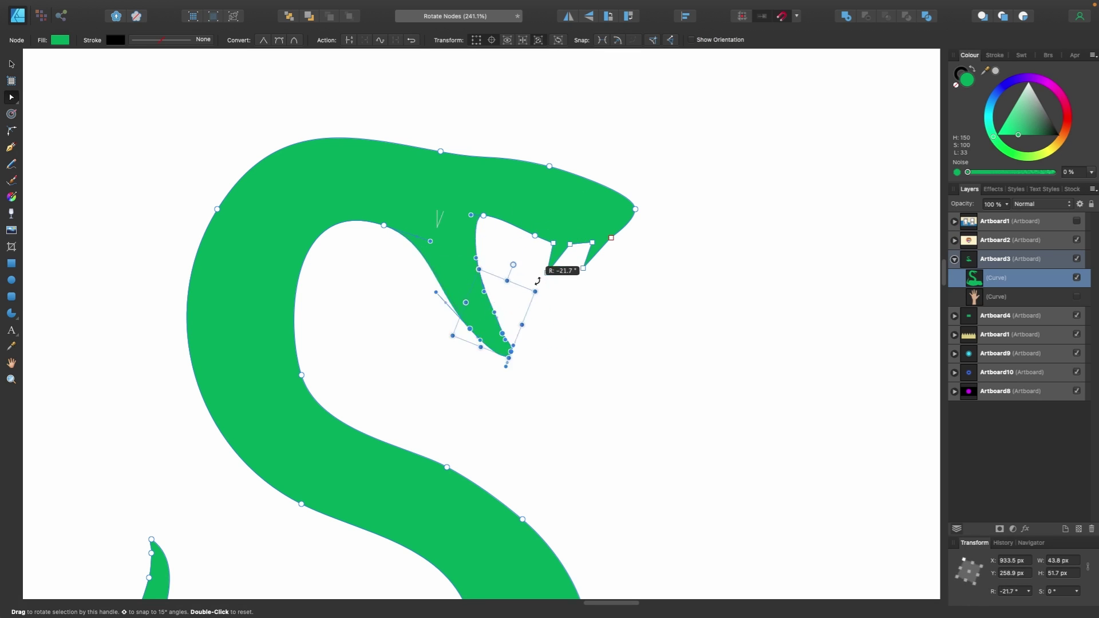
pyautogui.moveTo(539, 281); pyautogui.dragTo(546, 224)
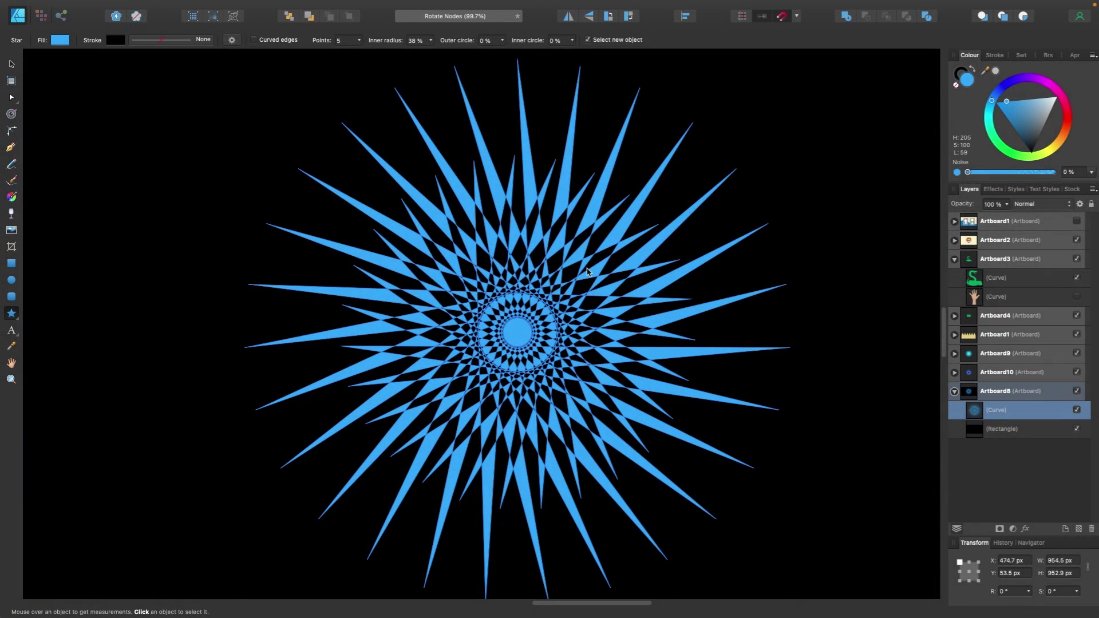
# - Replace the old starburst with a newly drawn star
pyautogui.press('Delete')
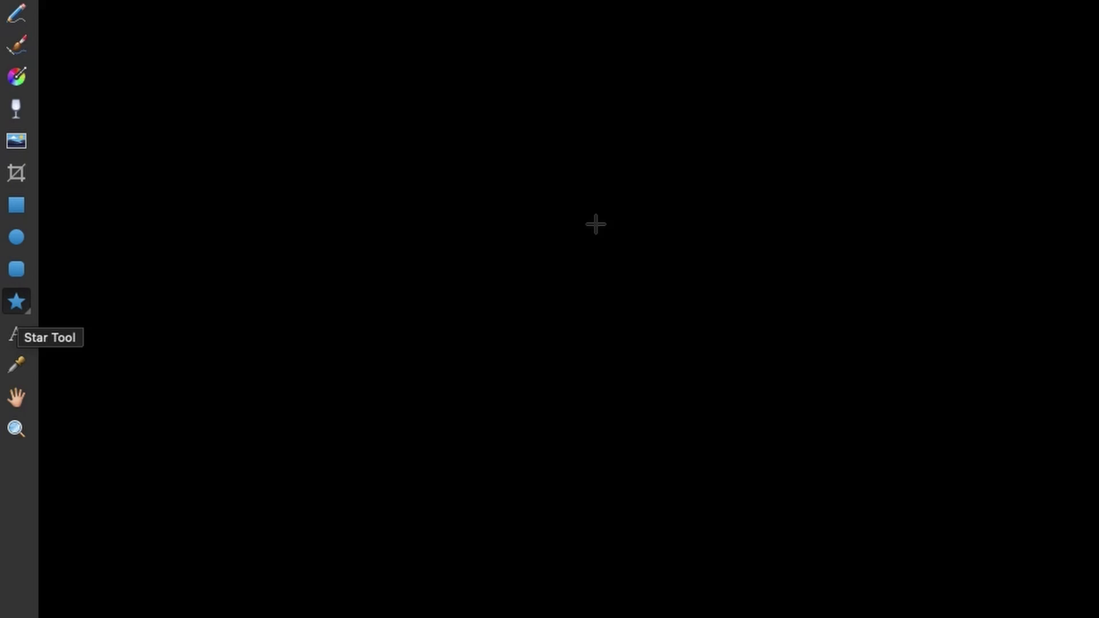
pyautogui.moveTo(900, 363); pyautogui.dragTo(1070, 109)
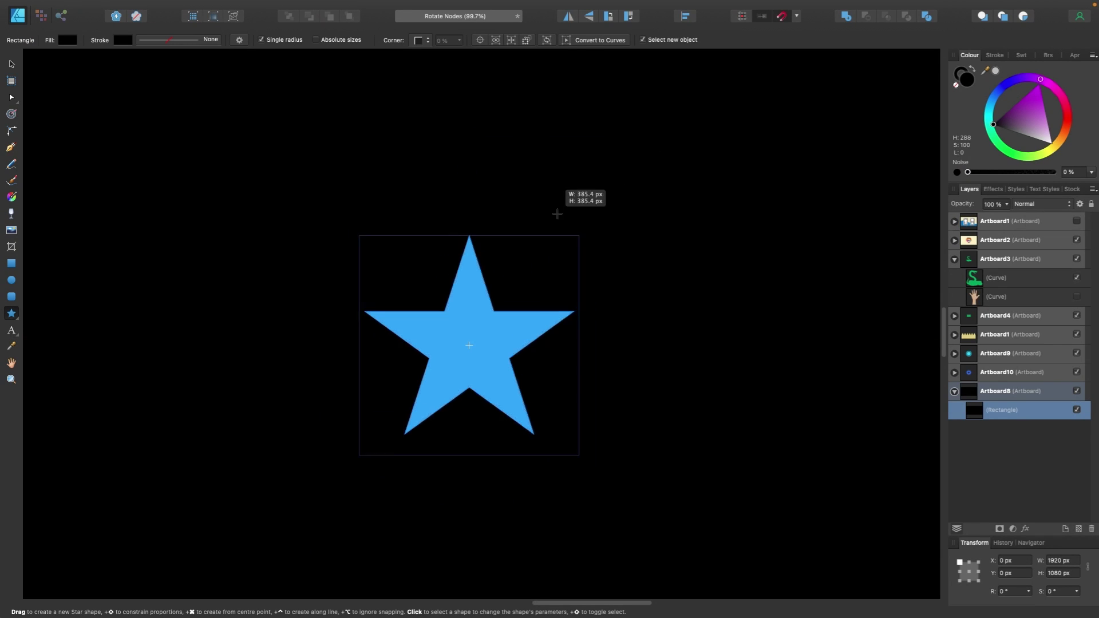
pyautogui.moveTo(557, 214); pyautogui.dragTo(702, 112)
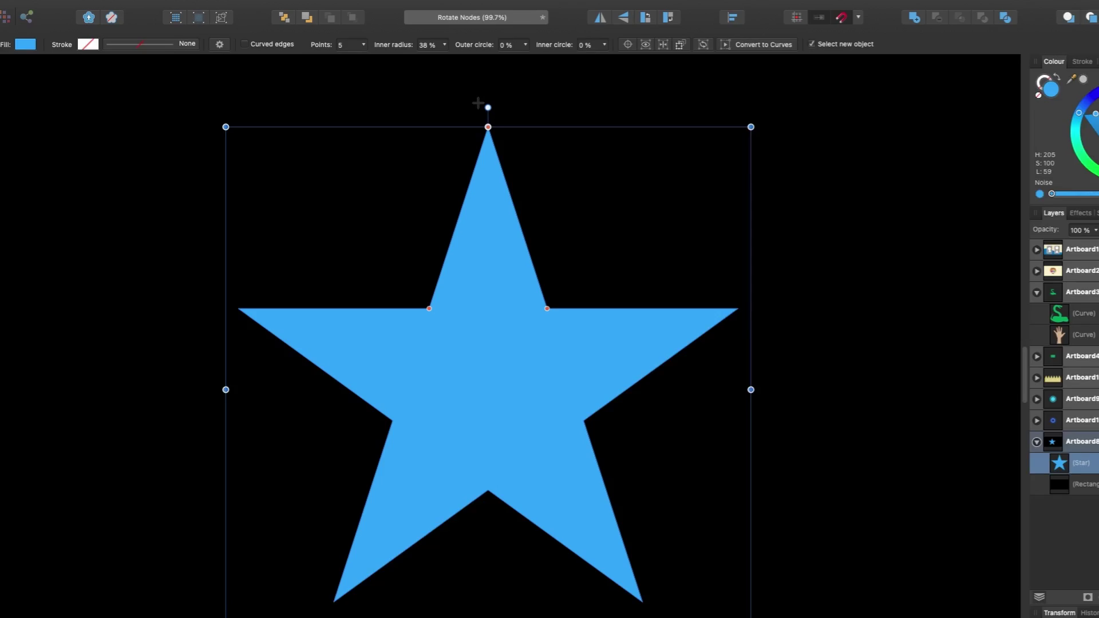
# - Give the star 38 points and a 67% inner radius, then convert it to curves
pyautogui.click(384, 67)
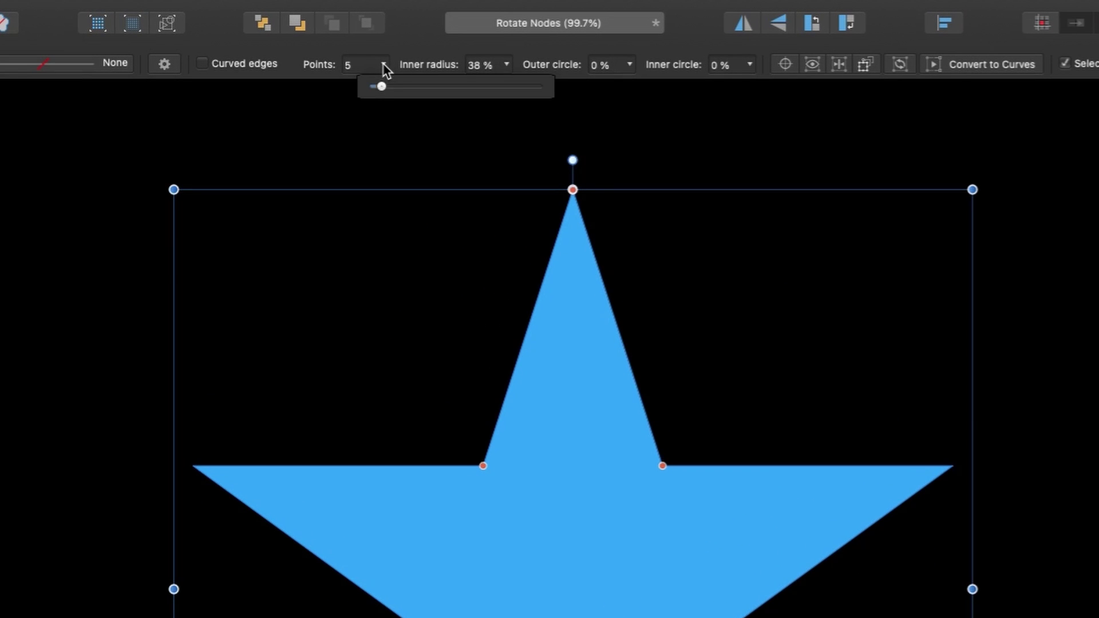
pyautogui.moveTo(382, 92); pyautogui.dragTo(481, 96)
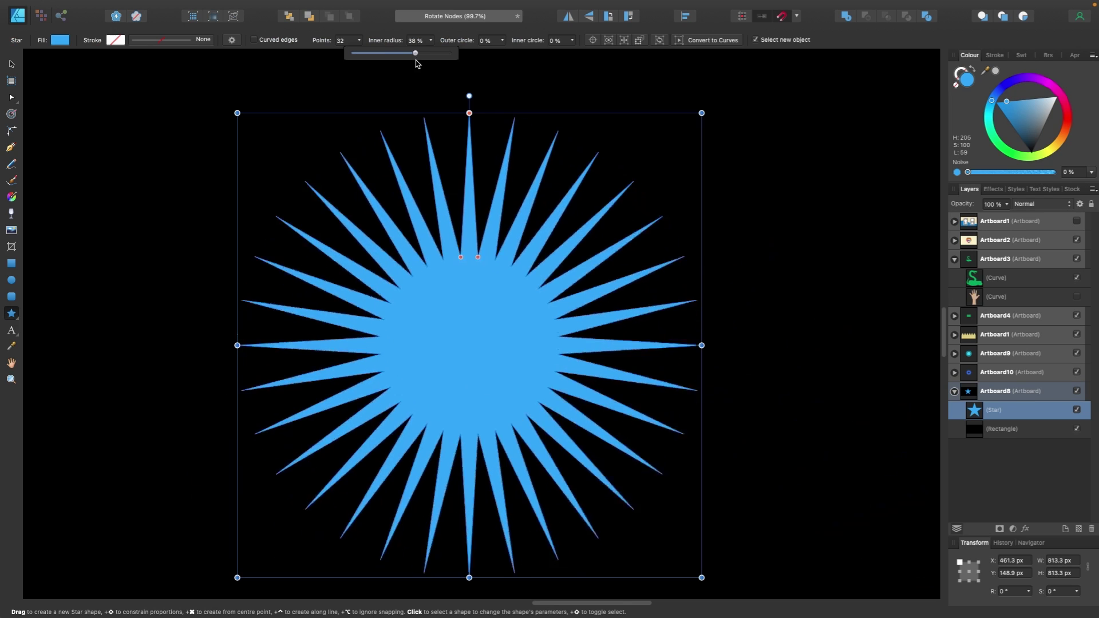
pyautogui.moveTo(417, 64); pyautogui.dragTo(429, 65)
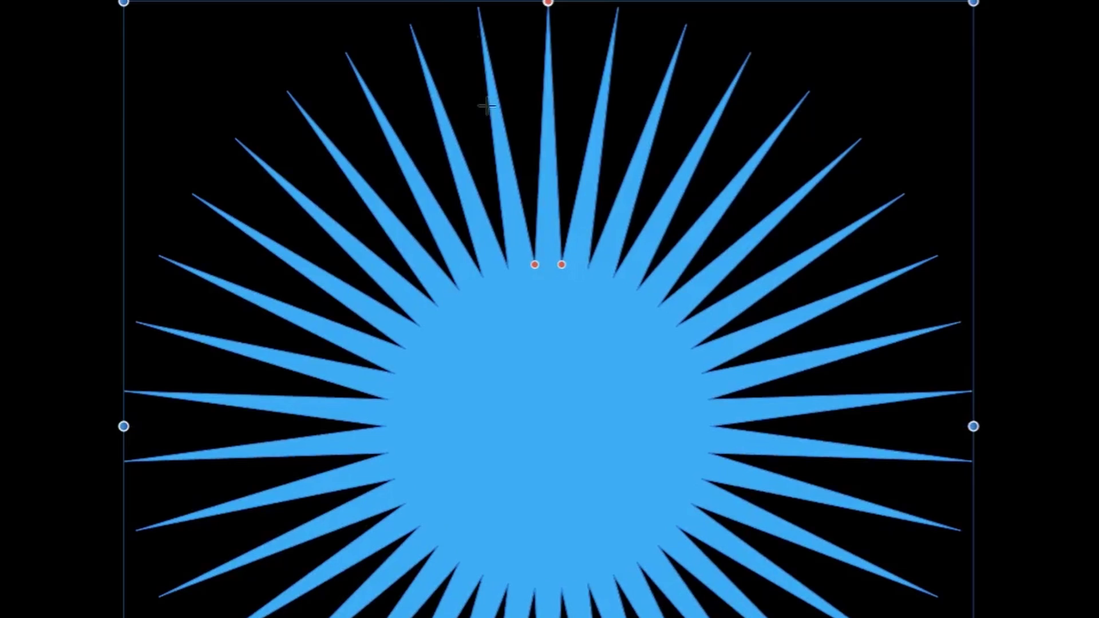
pyautogui.moveTo(553, 276); pyautogui.dragTo(570, 185)
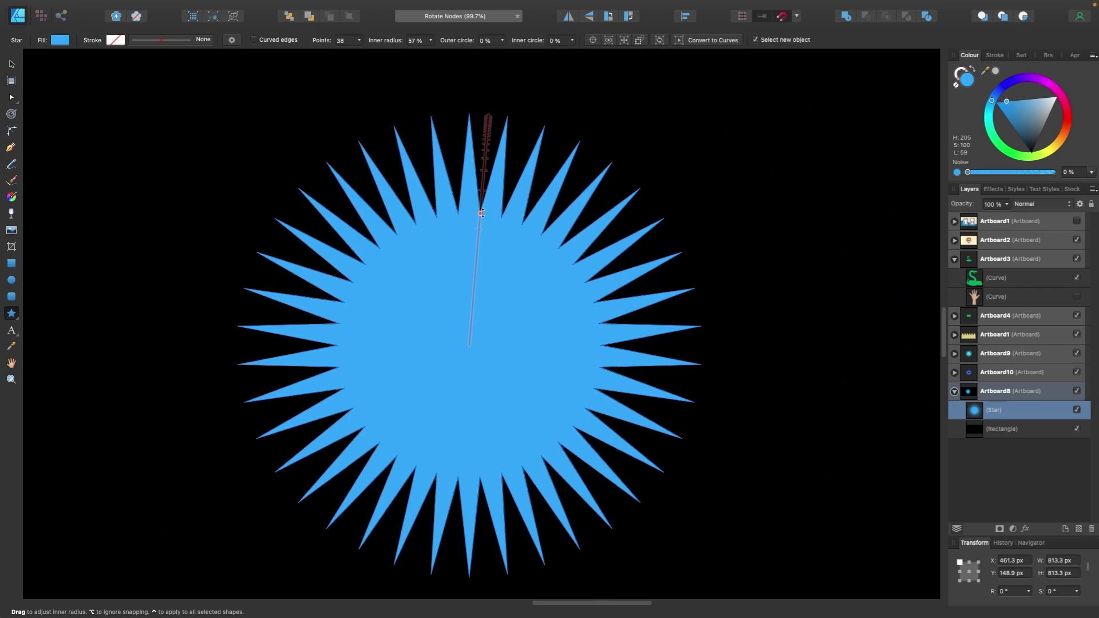
pyautogui.moveTo(481, 213); pyautogui.dragTo(486, 191)
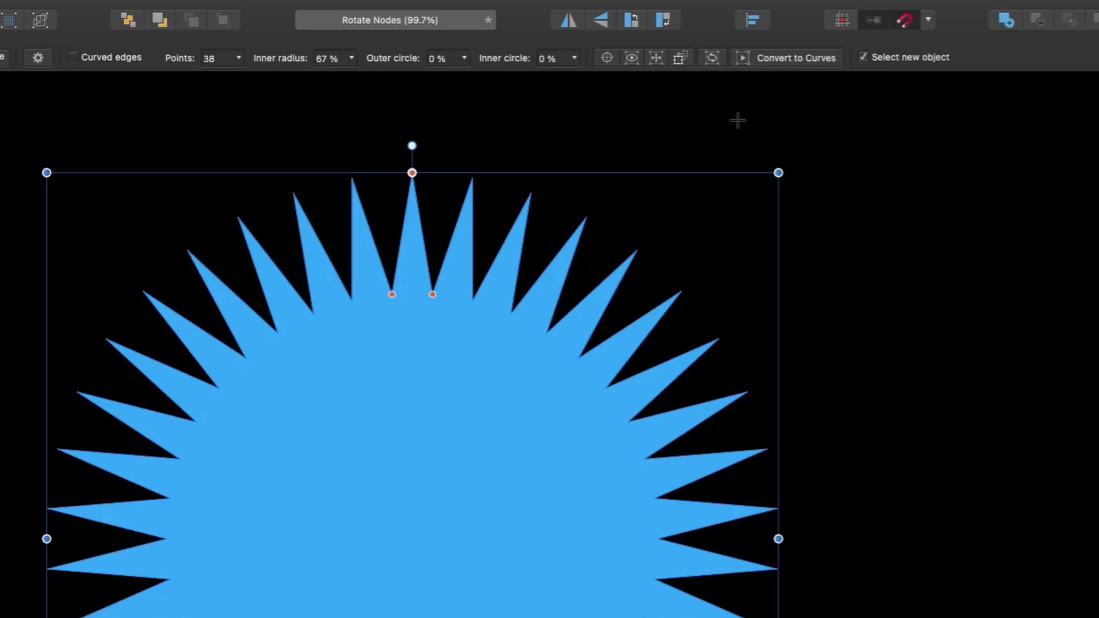
pyautogui.click(840, 75)
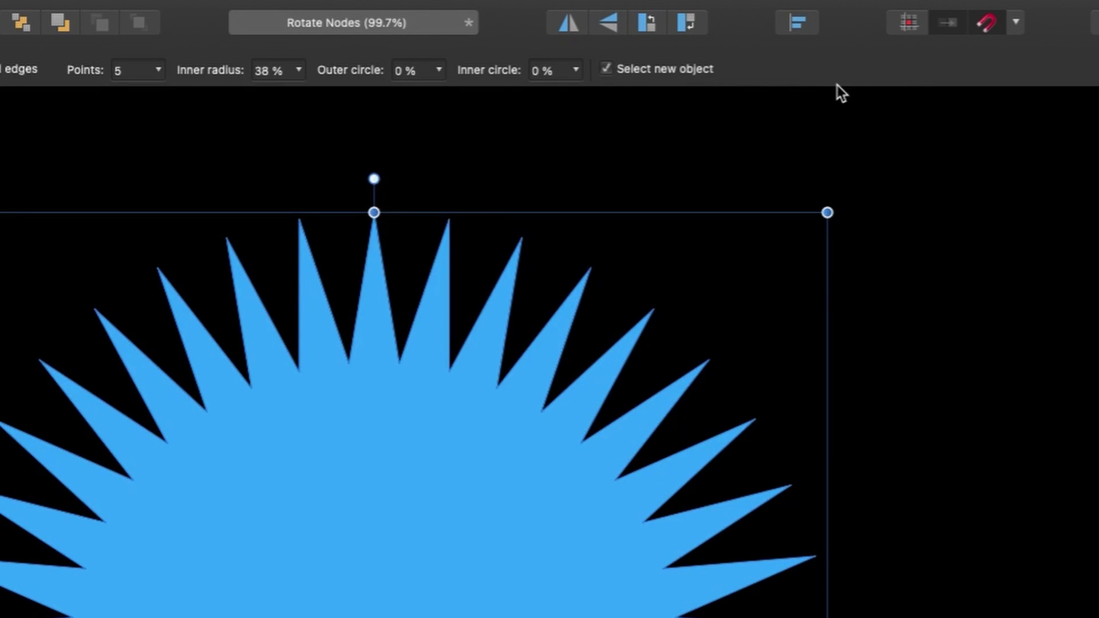
# - Rotate the star's inner nodes in Transform Mode to twist the spikes into a woven swirl
pyautogui.press('a')
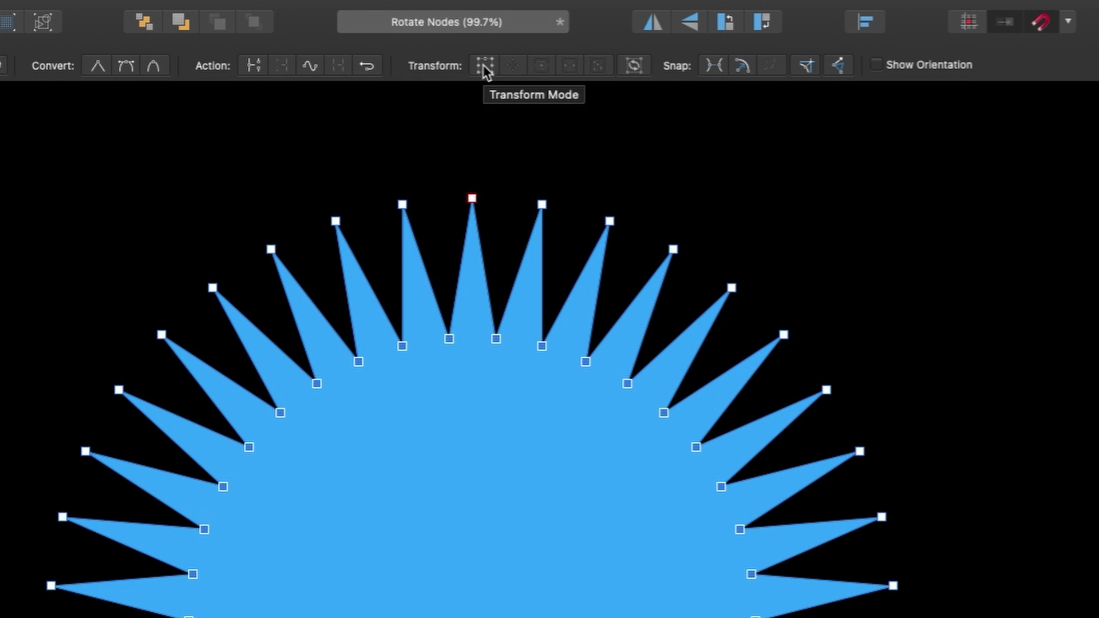
pyautogui.click(483, 63)
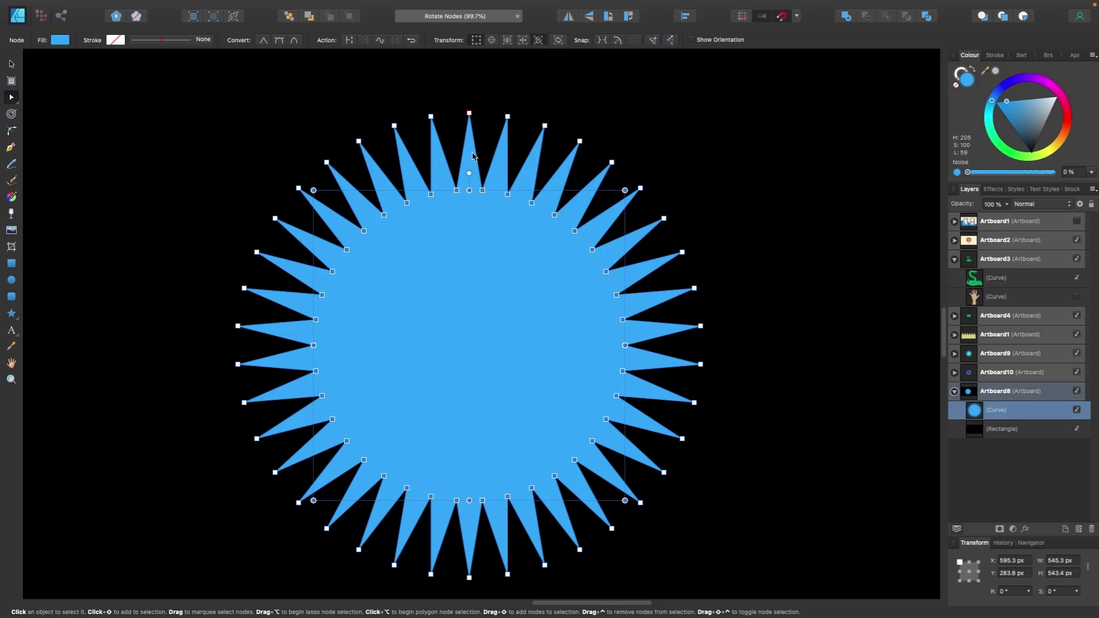
pyautogui.moveTo(469, 172); pyautogui.dragTo(478, 405)
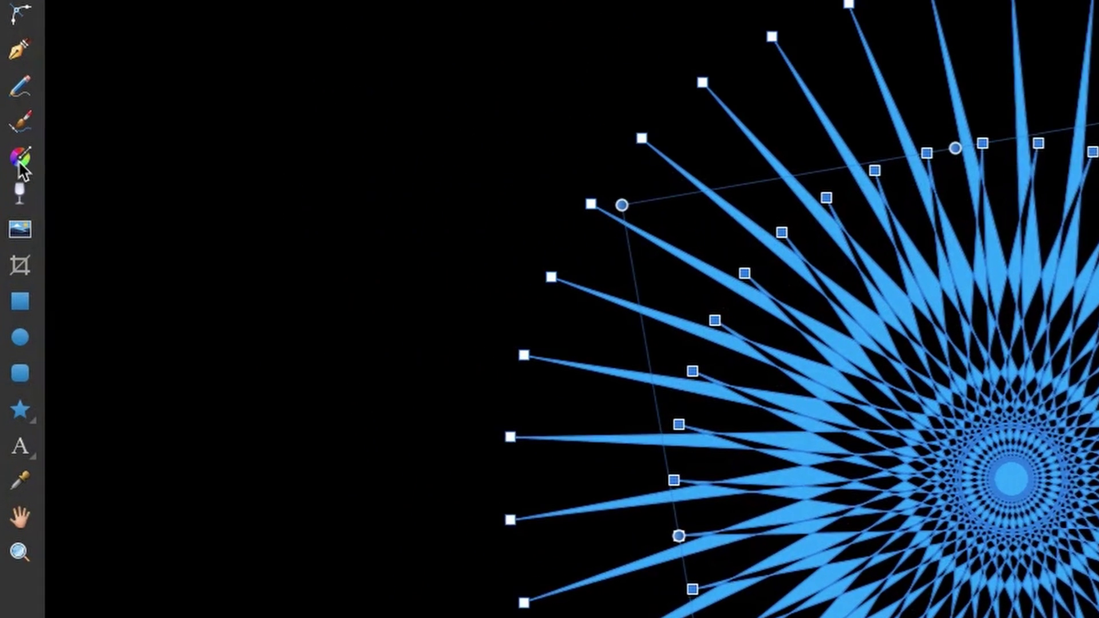
# - Drag a gradient across the star from its centre and change its type to Elliptical
pyautogui.click(22, 151)
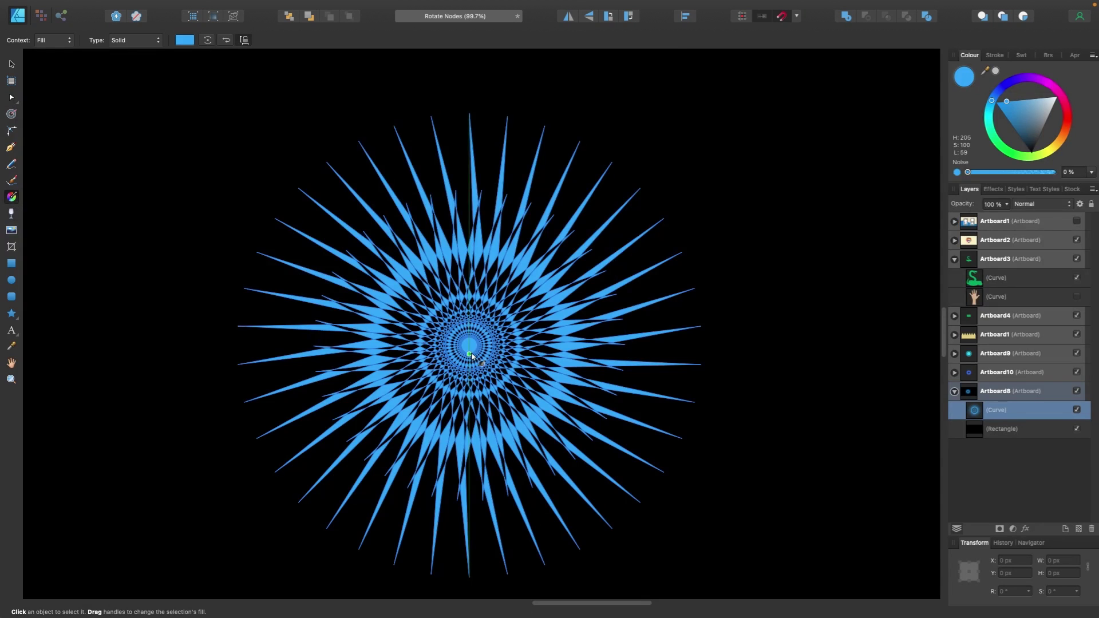
pyautogui.moveTo(471, 354); pyautogui.dragTo(593, 164)
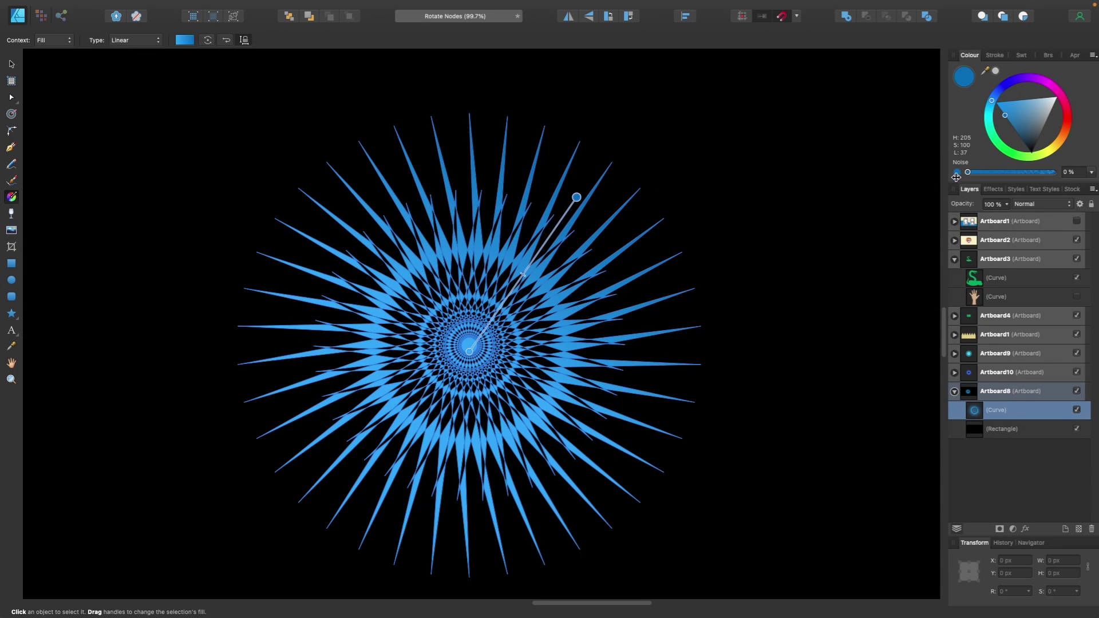
pyautogui.moveTo(1044, 155); pyautogui.dragTo(1057, 145)
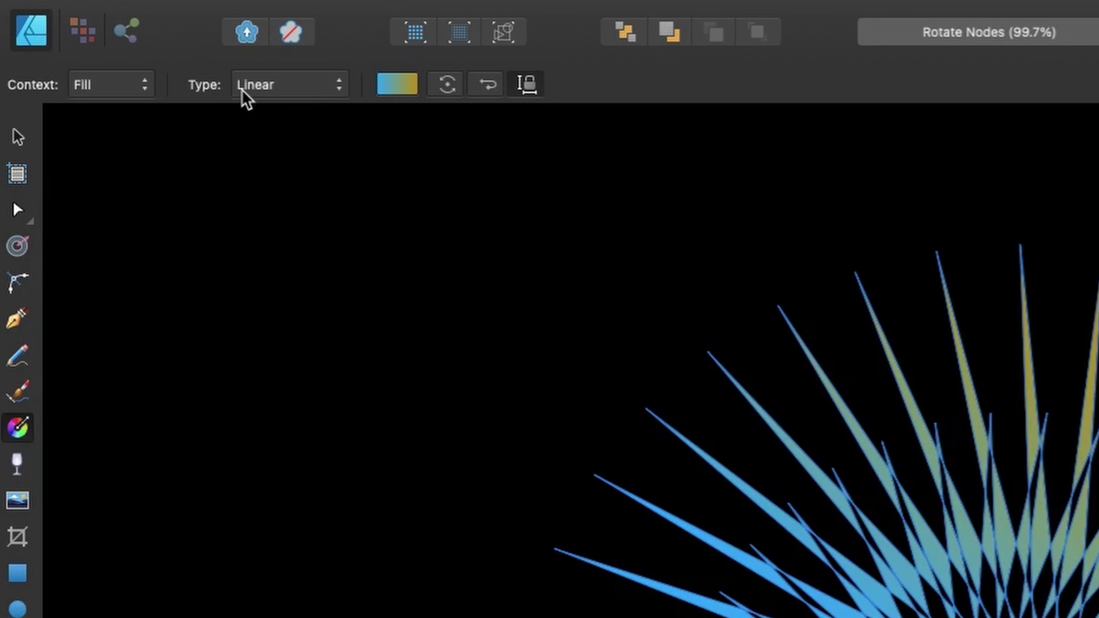
pyautogui.click(290, 84)
pyautogui.click(296, 118)
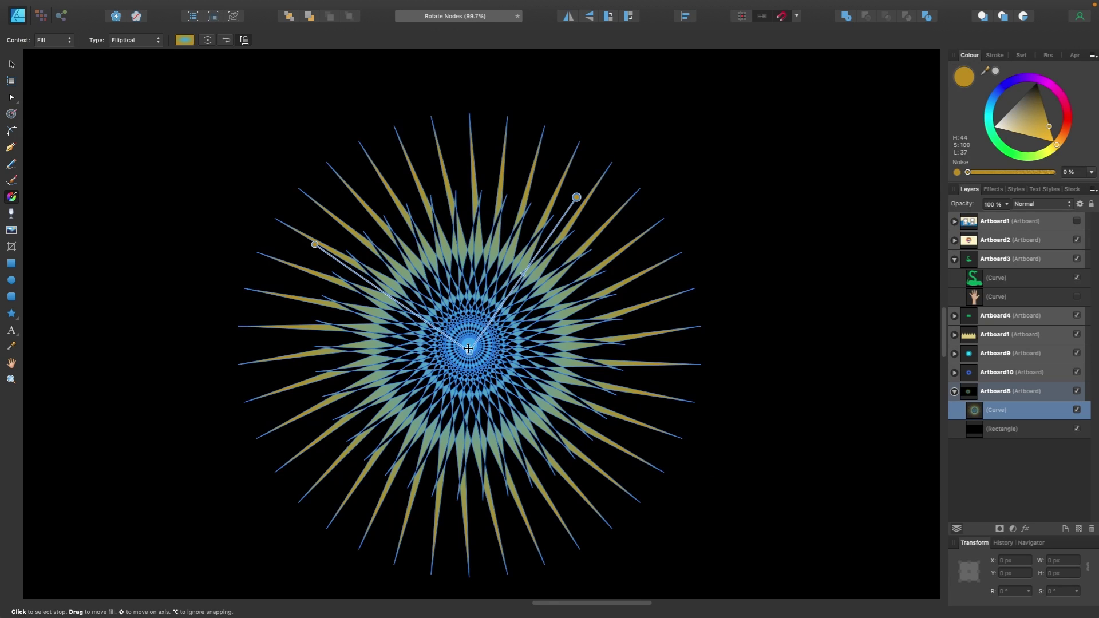
# - Colour the gradient's centre stop yellow and its outer stop purple
pyautogui.moveTo(468, 349); pyautogui.dragTo(470, 343)
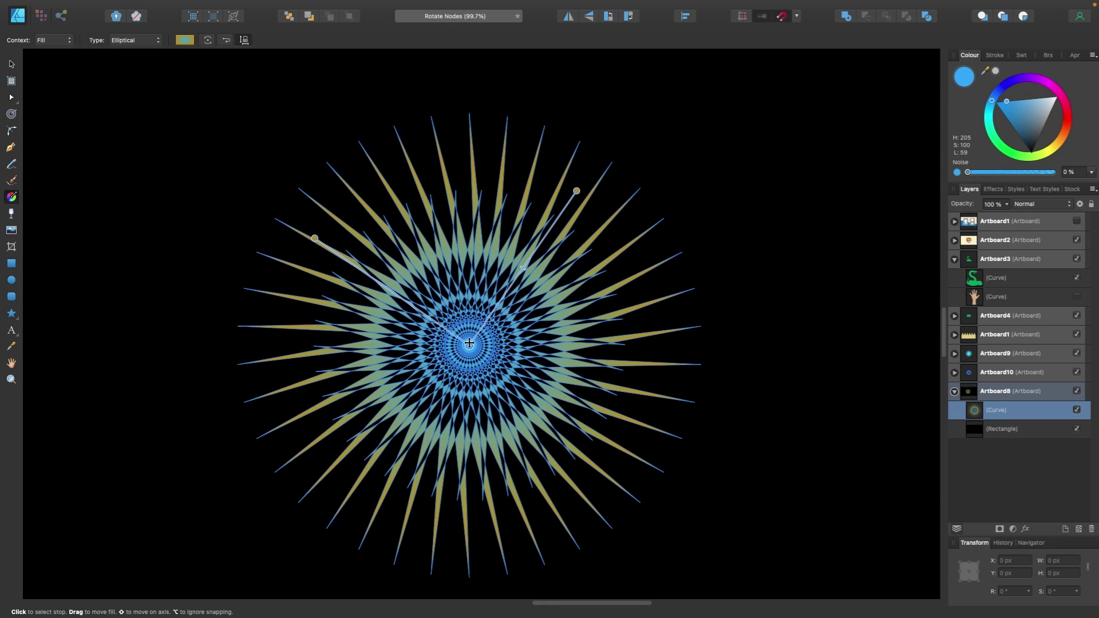
pyautogui.click(1055, 150)
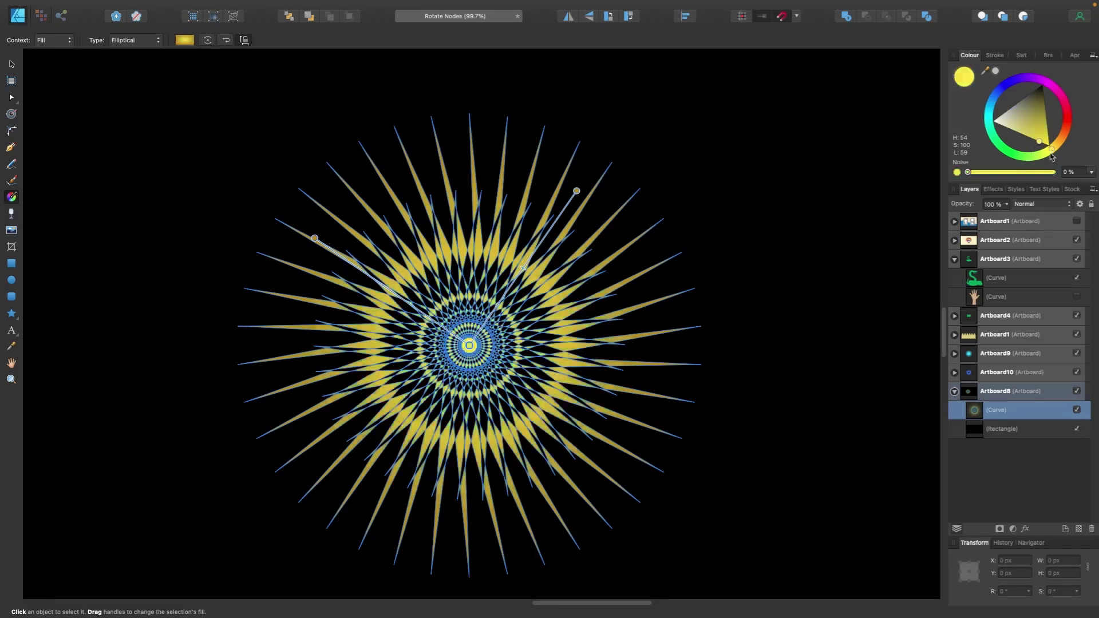
pyautogui.click(577, 192)
pyautogui.click(1039, 86)
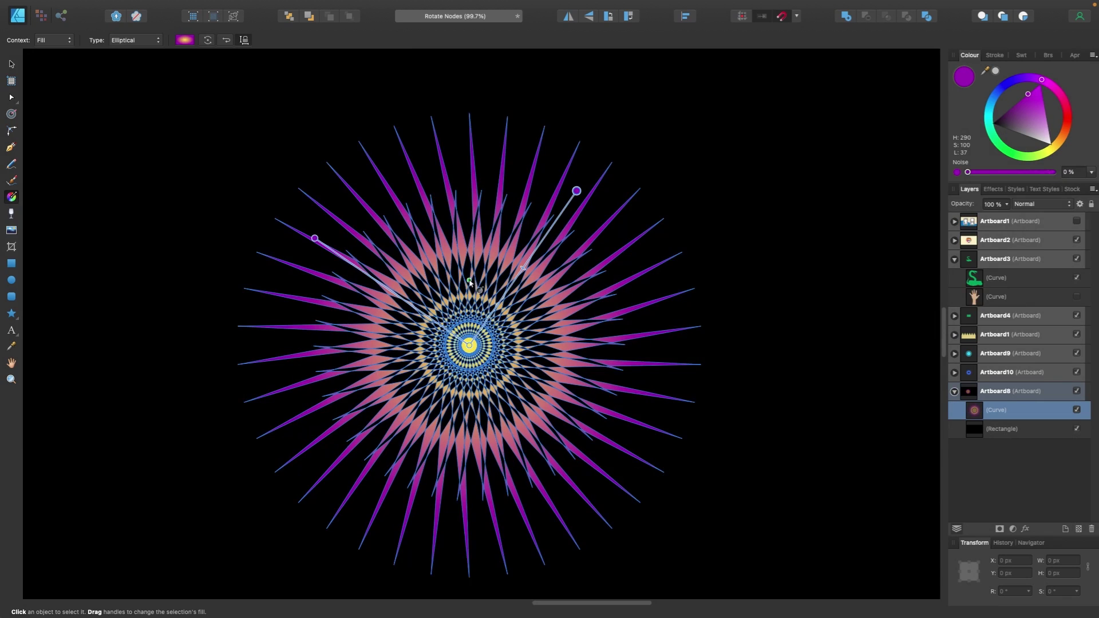
# - Duplicate the starburst in place, tilt the copy -5° and fill it pink
pyautogui.press('v')
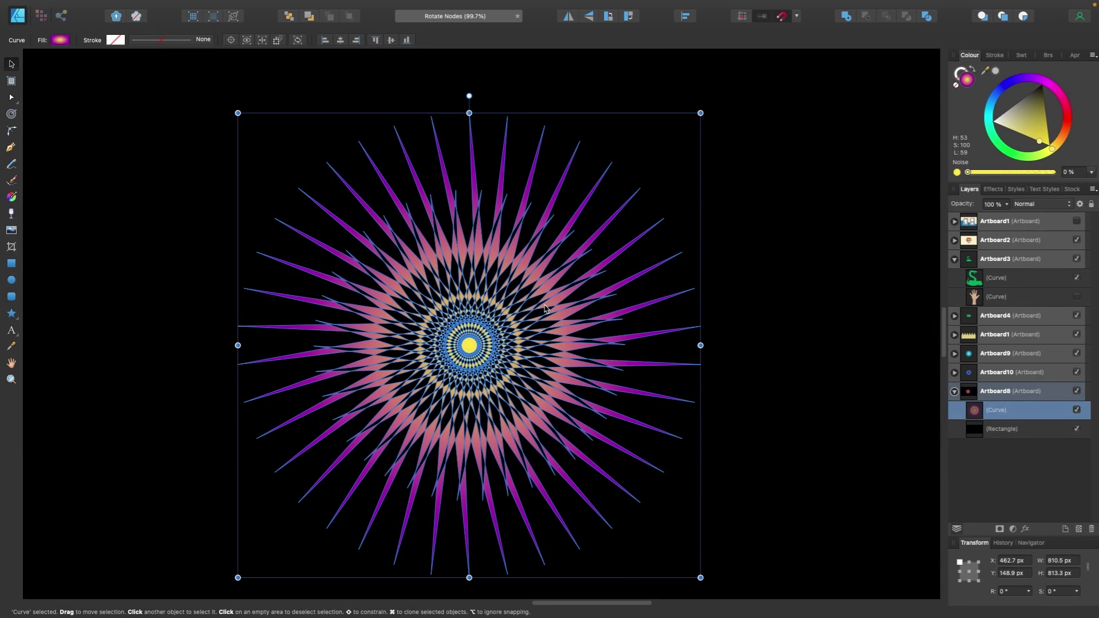
pyautogui.press('super+j')
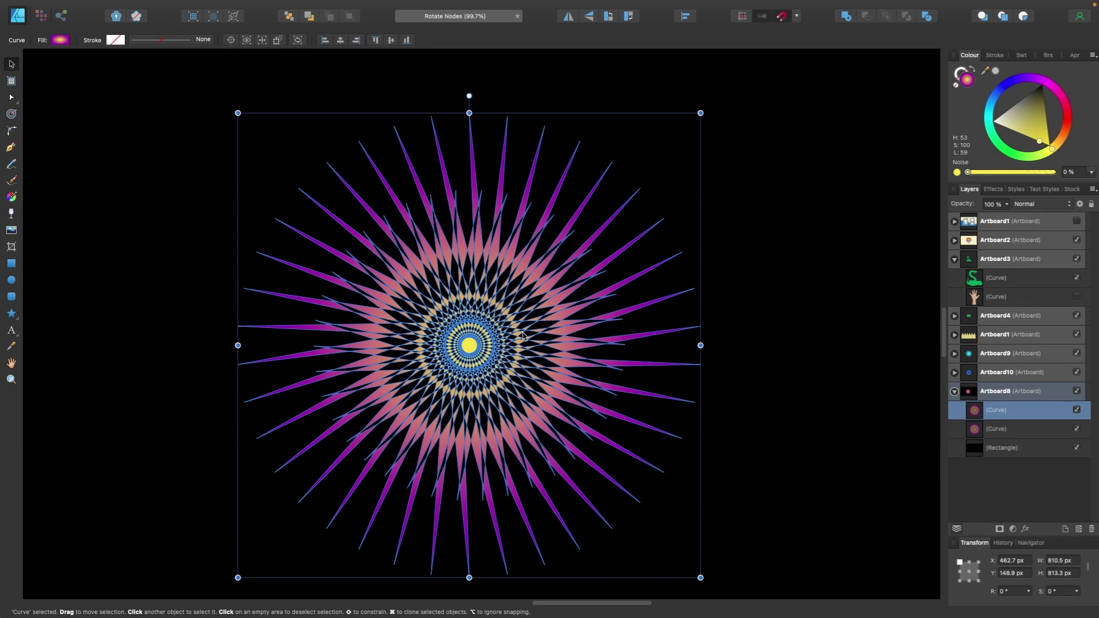
pyautogui.moveTo(470, 96); pyautogui.dragTo(489, 99)
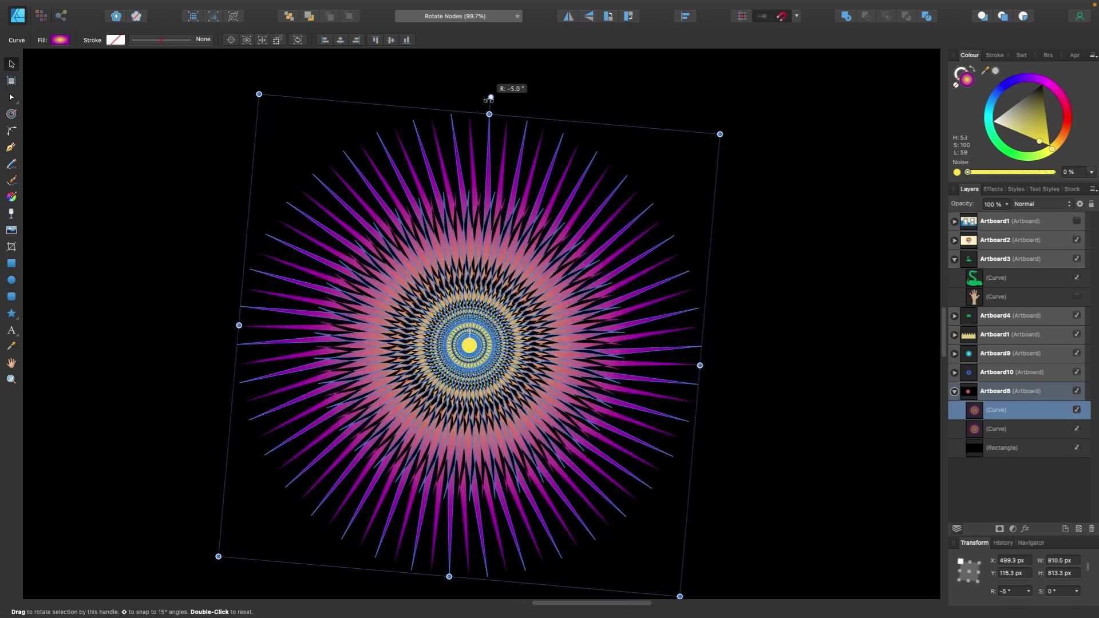
pyautogui.moveTo(1066, 137); pyautogui.dragTo(1002, 133)
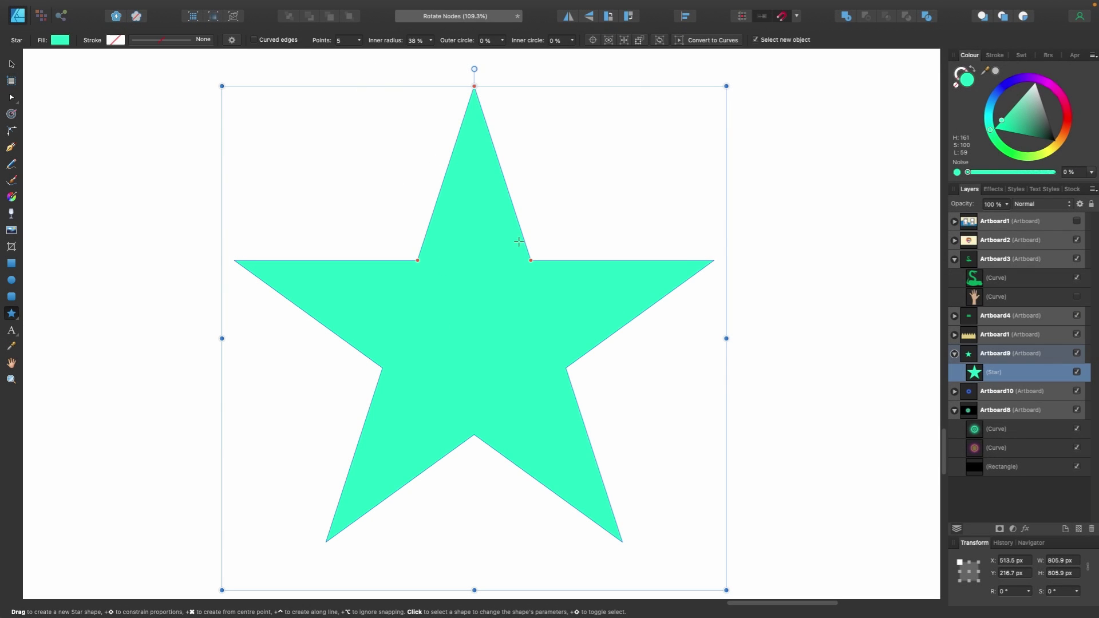
# - Make the teal star 25 points with rounded tips at 67% outer circle and 51% inner radius
pyautogui.moveTo(539, 268); pyautogui.dragTo(499, 304)
pyautogui.click(359, 40)
pyautogui.moveTo(356, 53); pyautogui.dragTo(400, 55)
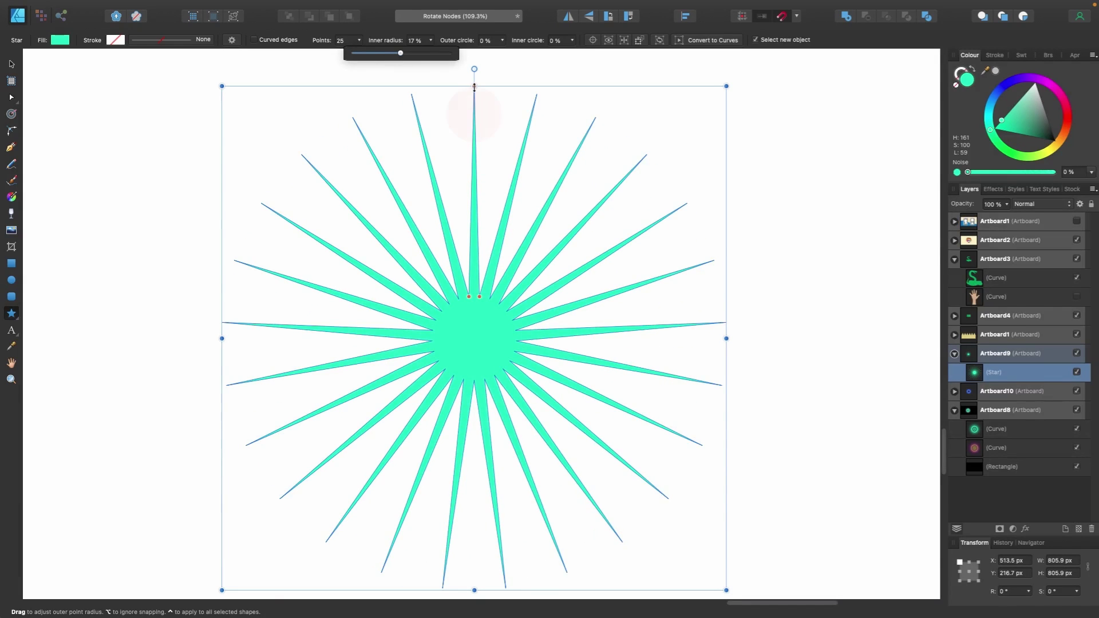
pyautogui.moveTo(476, 96); pyautogui.dragTo(473, 103)
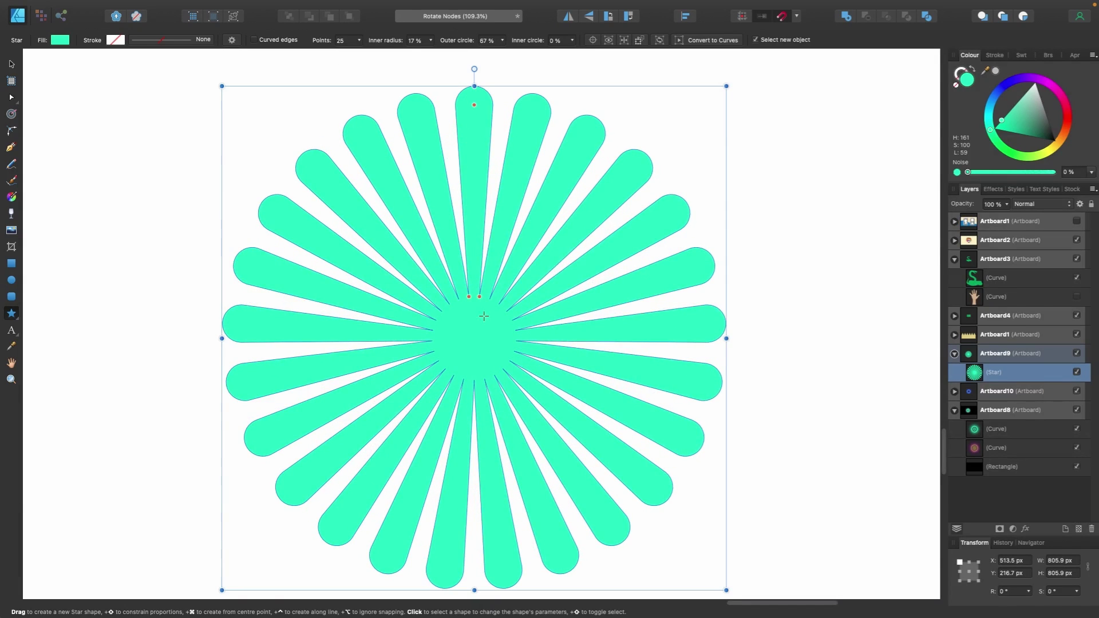
pyautogui.moveTo(480, 296); pyautogui.dragTo(499, 230)
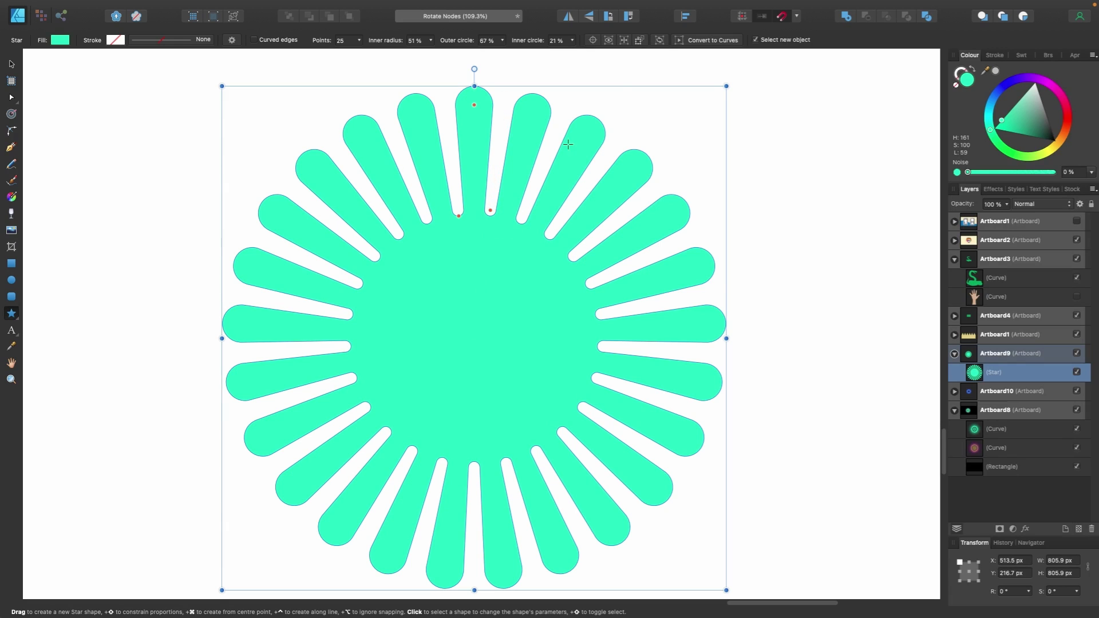
# - Convert the teal burst to curves and rotate its inner ring of nodes -13.5°
pyautogui.click(724, 39)
pyautogui.press('a')
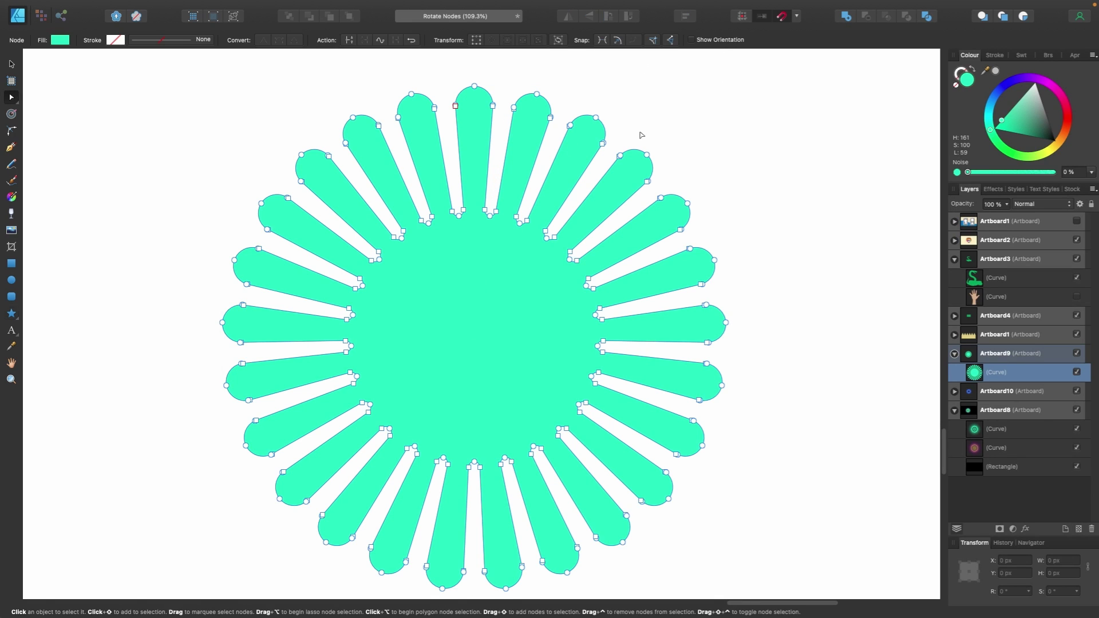
pyautogui.moveTo(534, 196); pyautogui.dragTo(407, 211)
pyautogui.moveTo(530, 198)
pyautogui.mouseDown()
pyautogui.moveTo(438, 200)
pyautogui.moveTo(359, 244)
pyautogui.moveTo(320, 394)
pyautogui.moveTo(380, 503)
pyautogui.moveTo(532, 480)
pyautogui.moveTo(632, 350)
pyautogui.moveTo(630, 238)
pyautogui.moveTo(489, 196)
pyautogui.moveTo(535, 246)
pyautogui.mouseUp()
pyautogui.click(477, 39)
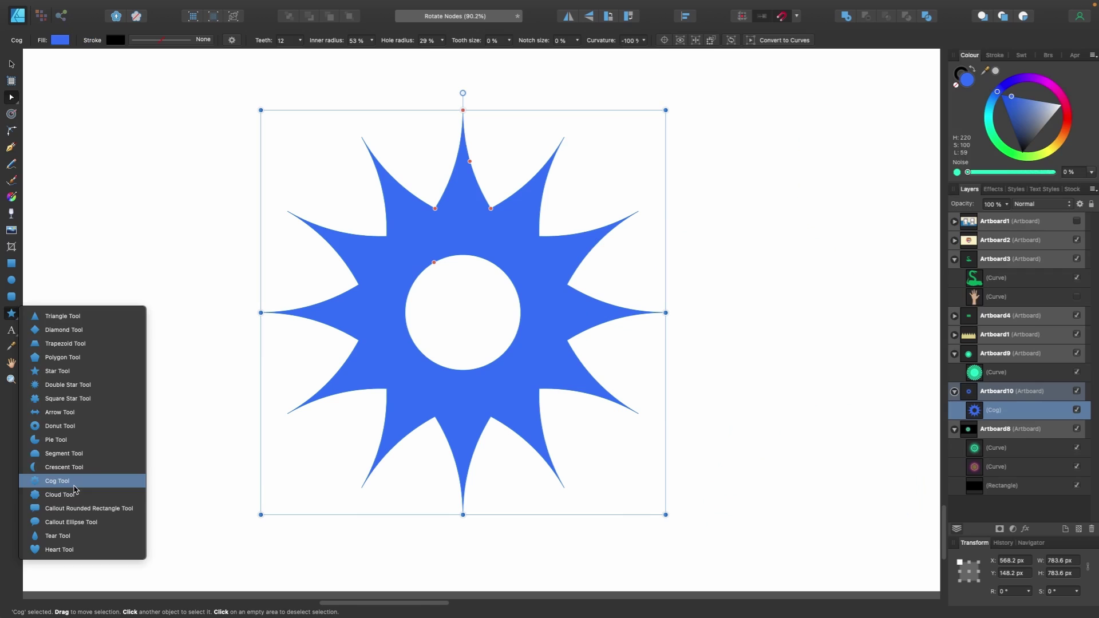
# - Convert the blue cog to curves and rotate its nodes -13.5° into a swirl around the hole
pyautogui.click(98, 506)
pyautogui.click(779, 43)
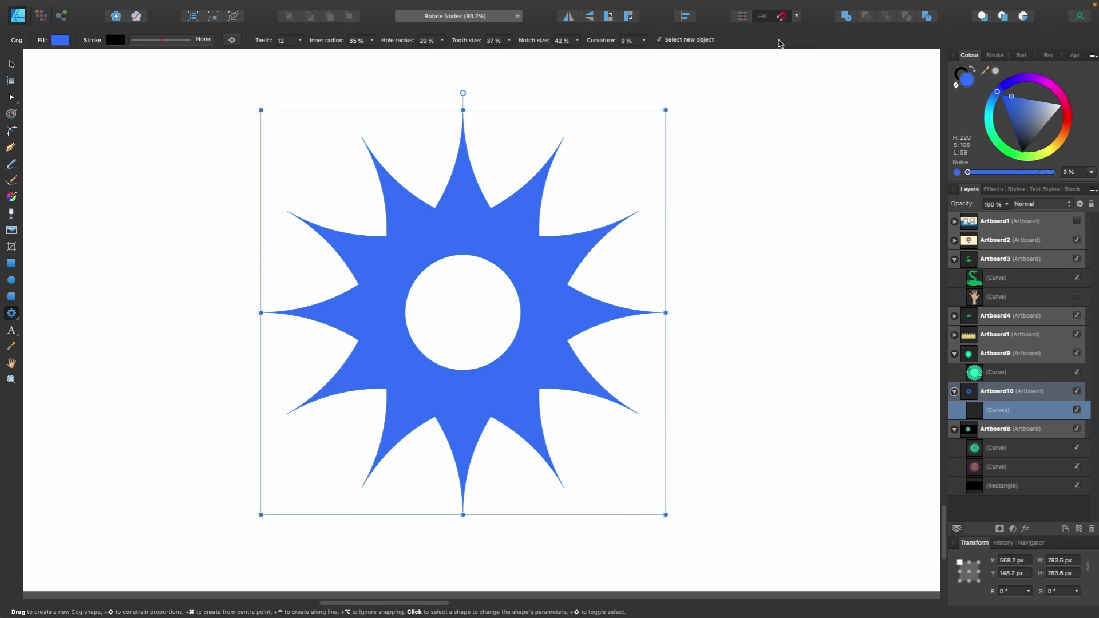
pyautogui.press('a')
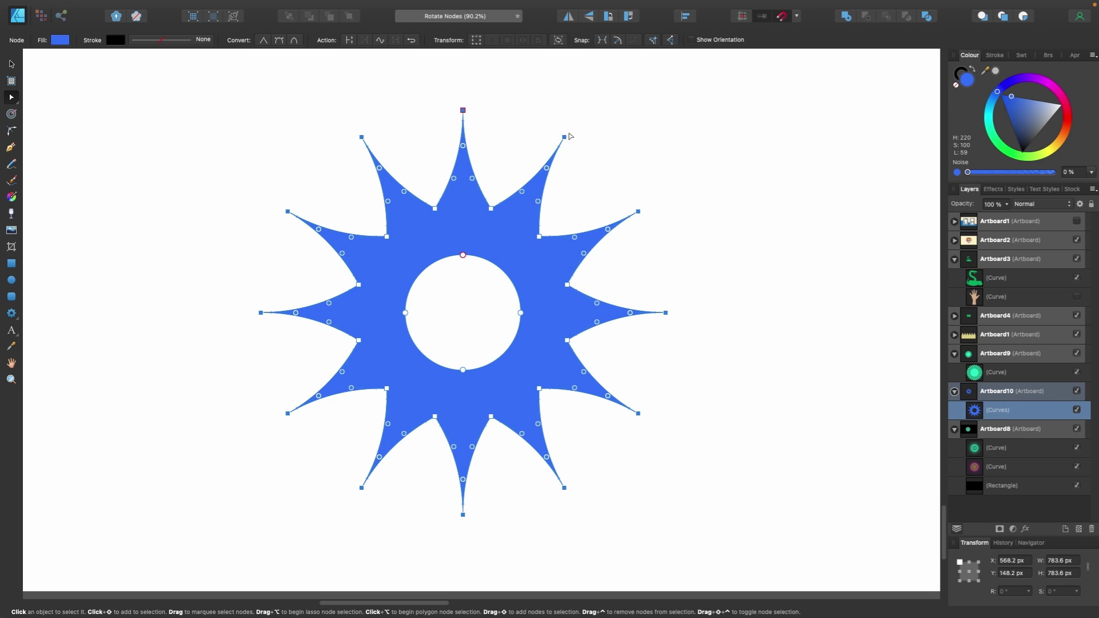
pyautogui.click(476, 40)
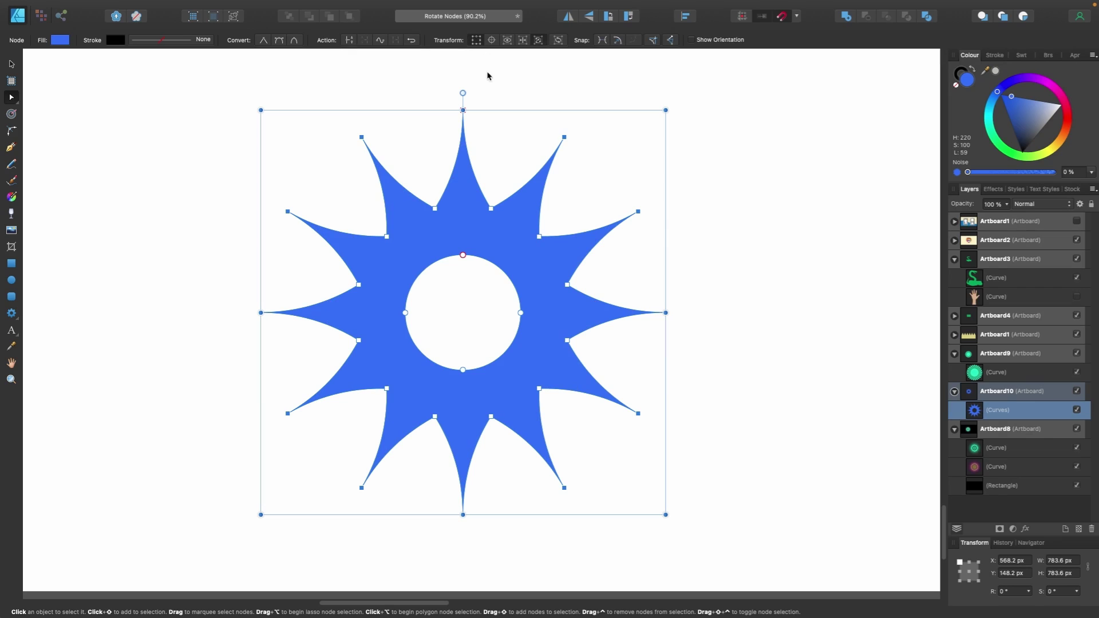
pyautogui.moveTo(462, 92); pyautogui.dragTo(514, 99)
pyautogui.click(744, 264)
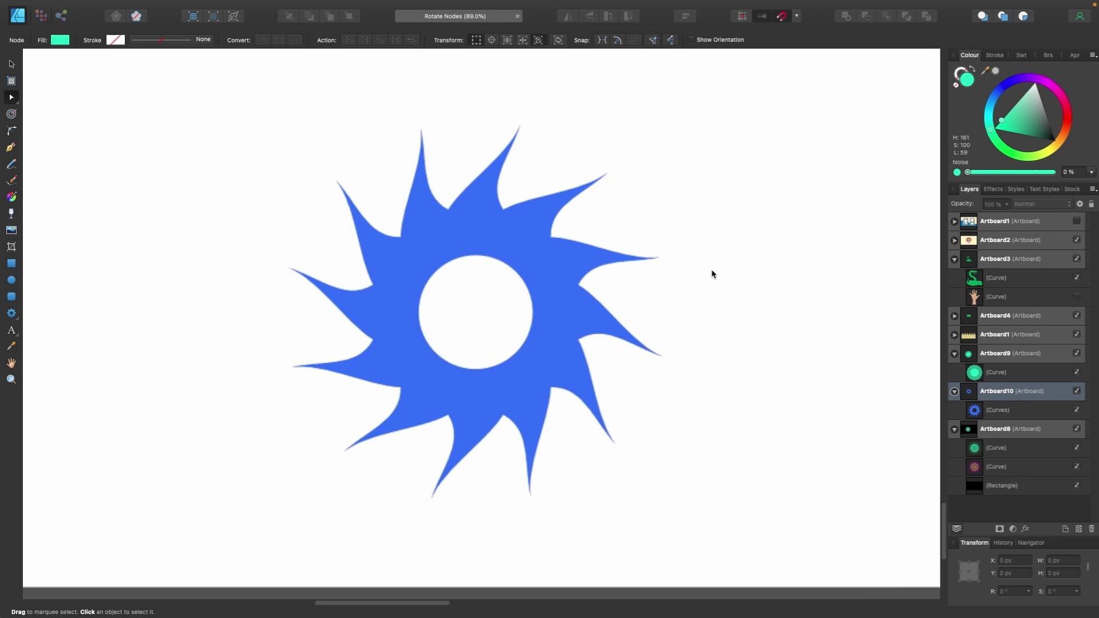
pyautogui.scroll(3, 687, 252)
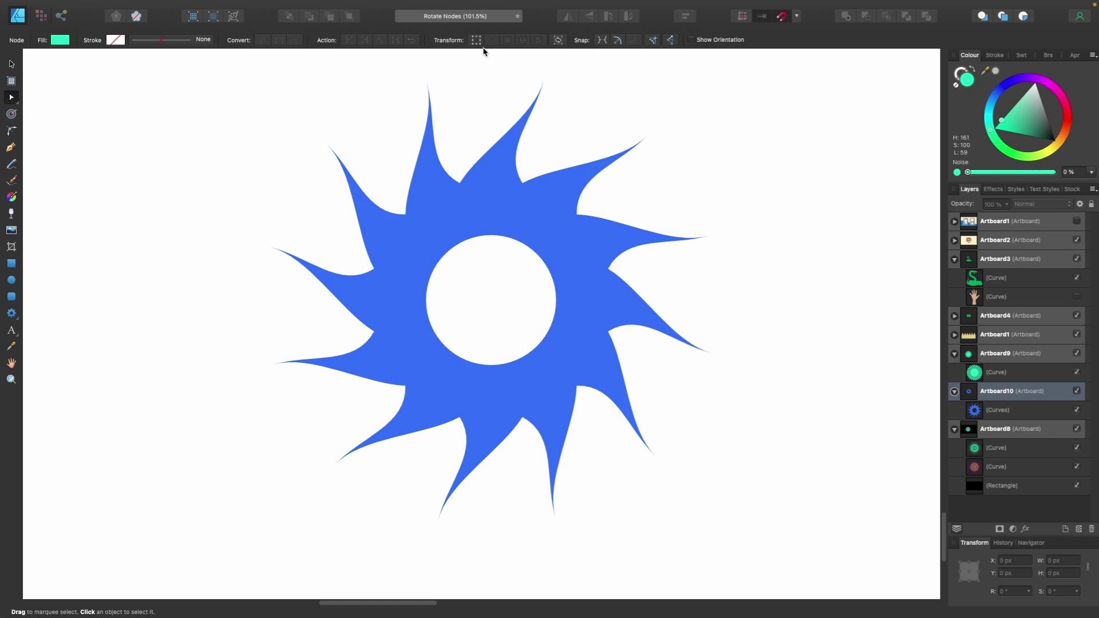
pyautogui.click(520, 129)
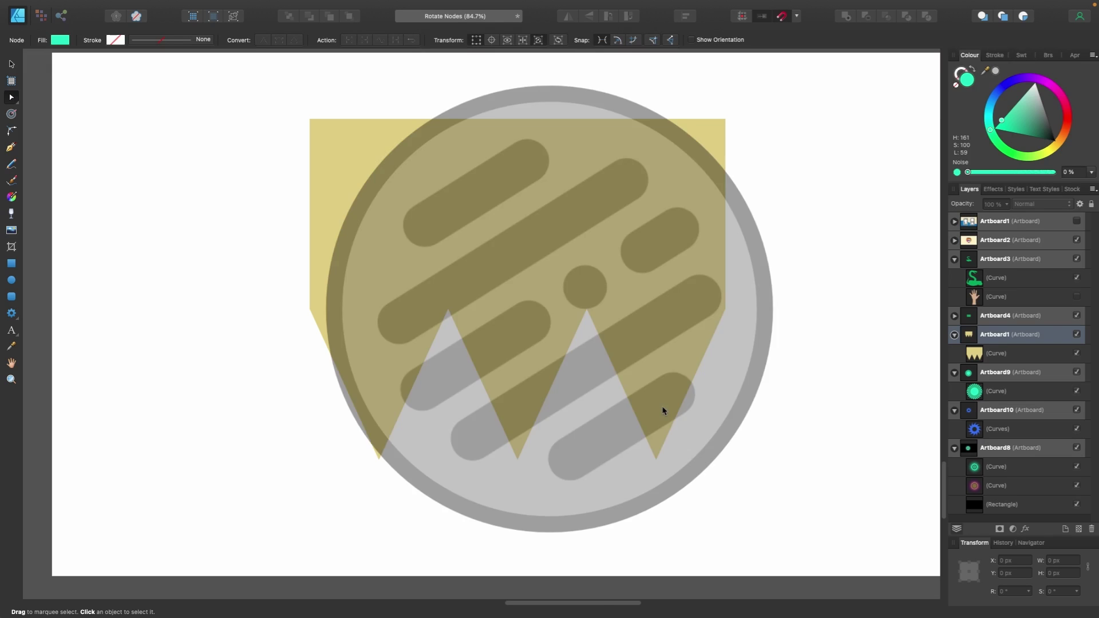
# - Rotate the yellow crown's three bottom nodes 41.3° about the middle point
pyautogui.click(663, 411)
pyautogui.moveTo(732, 508); pyautogui.dragTo(347, 444)
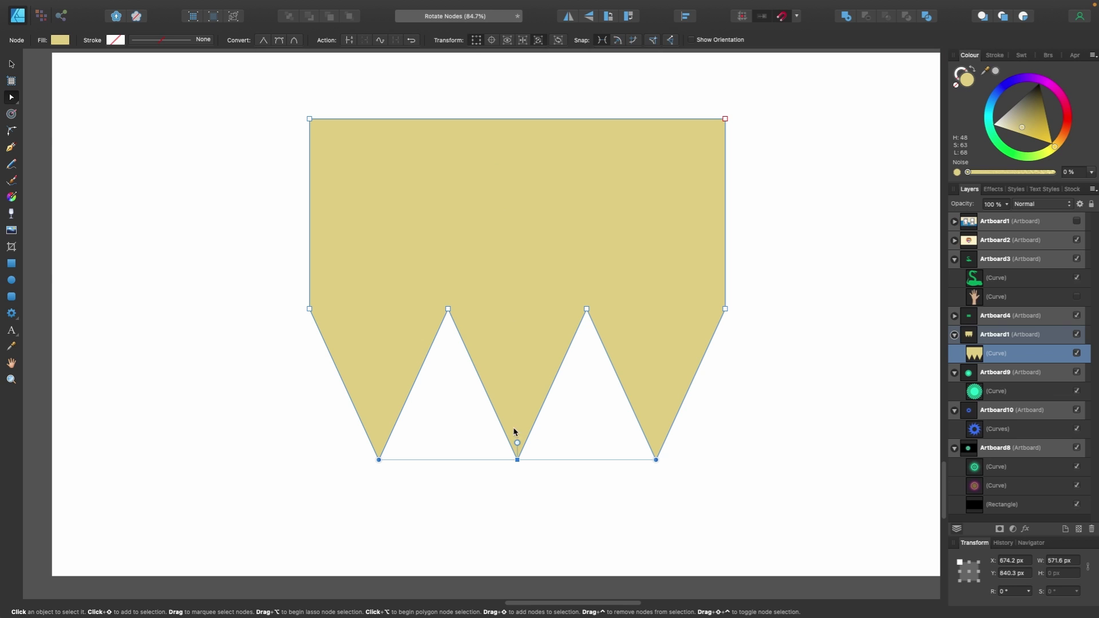
pyautogui.moveTo(517, 443); pyautogui.dragTo(512, 504)
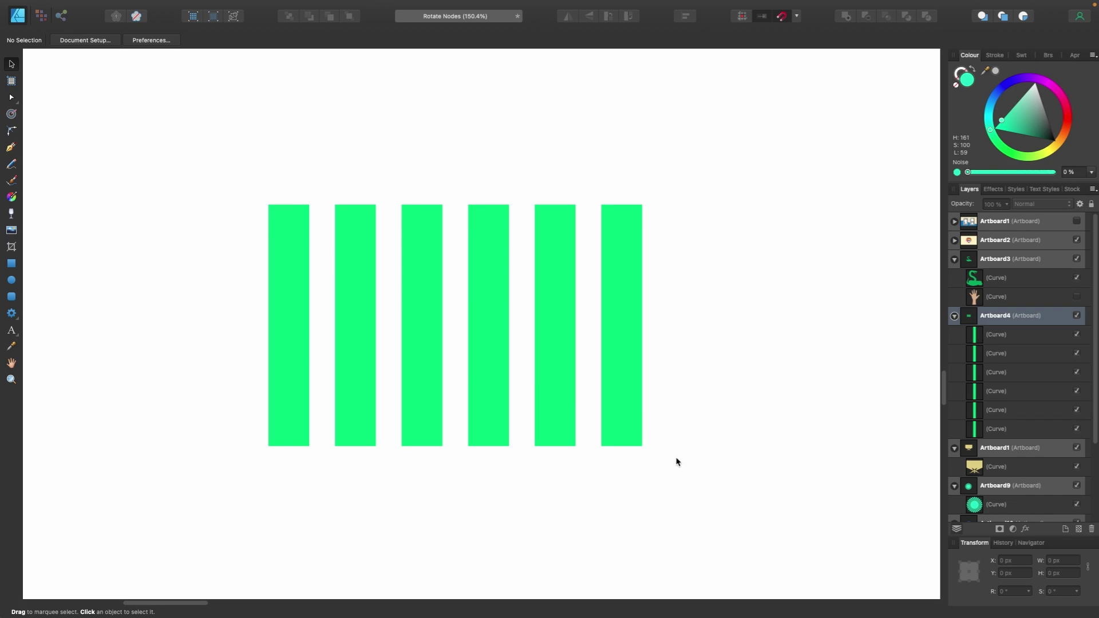
# - Try bending the six bars' top nodes and rotating the bars 180°, then undo both experiments
pyautogui.moveTo(659, 442); pyautogui.dragTo(227, 129)
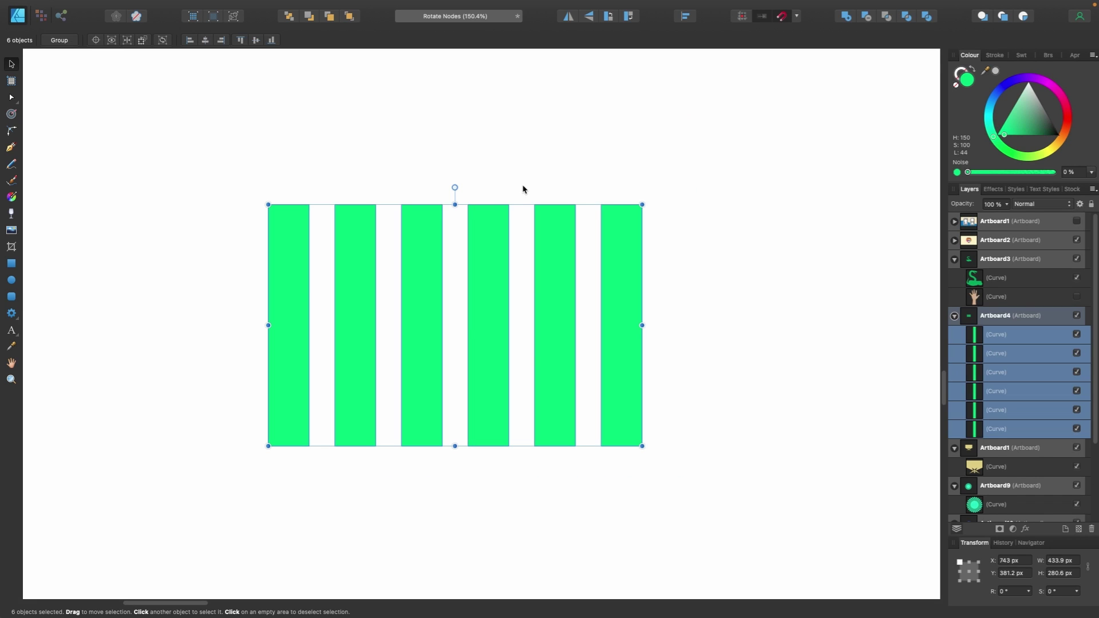
pyautogui.press('a')
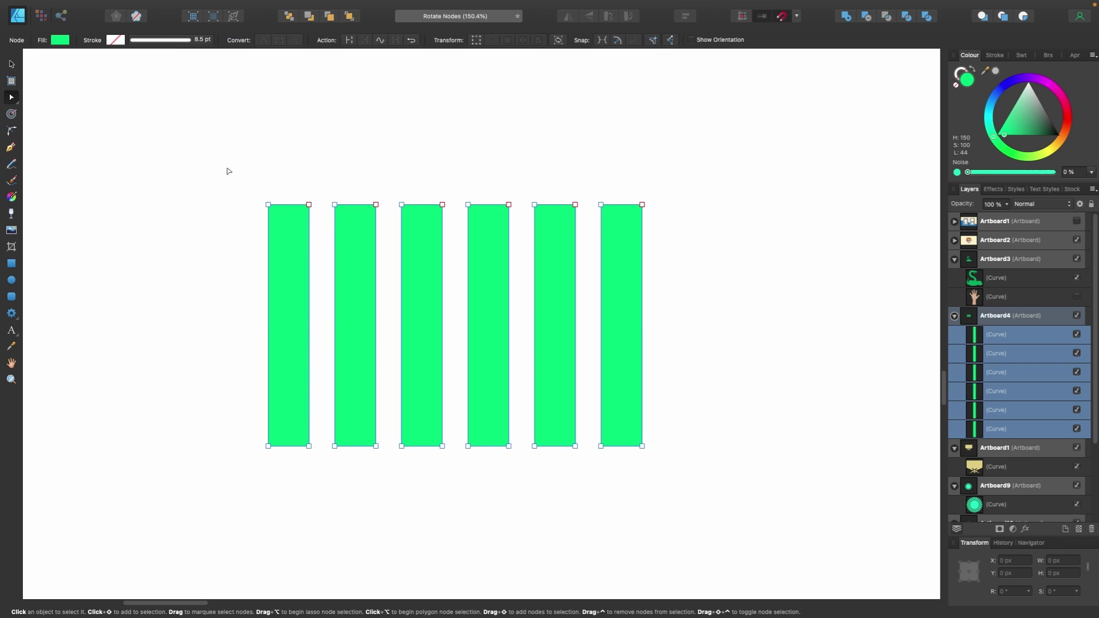
pyautogui.moveTo(228, 171); pyautogui.dragTo(663, 230)
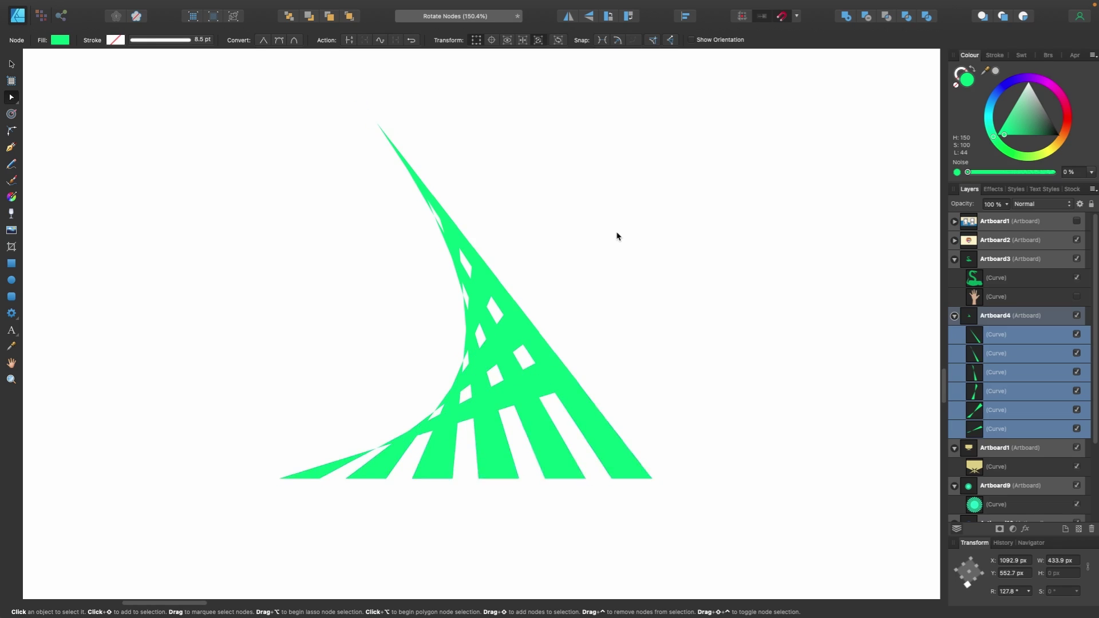
pyautogui.press('super+z')
pyautogui.press('super+z')
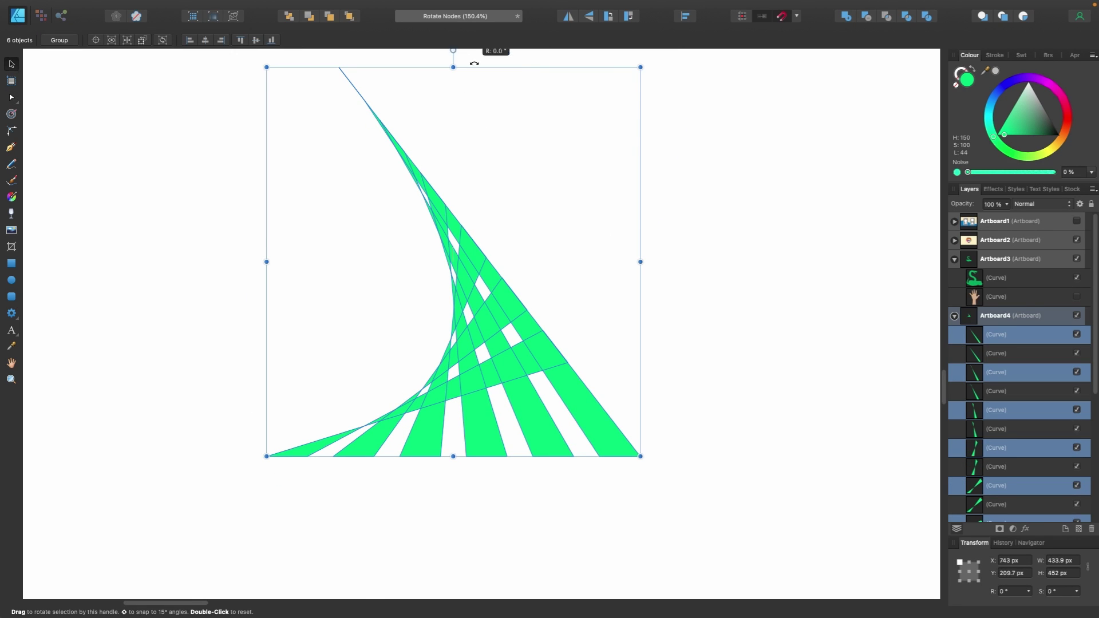
pyautogui.moveTo(474, 63); pyautogui.dragTo(483, 418)
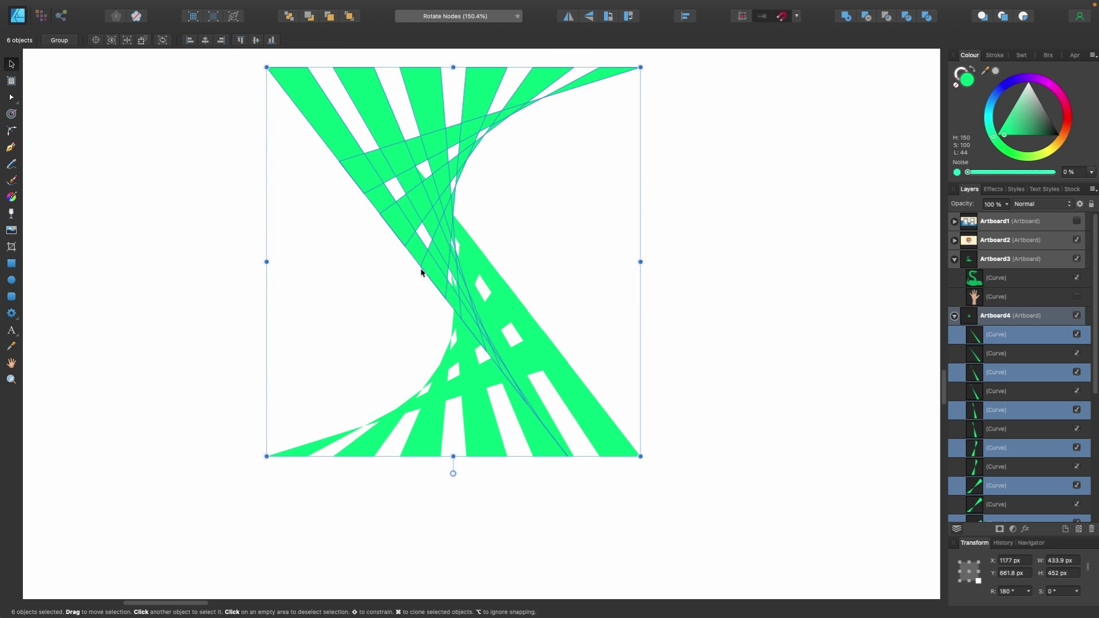
pyautogui.moveTo(420, 272); pyautogui.dragTo(511, 250)
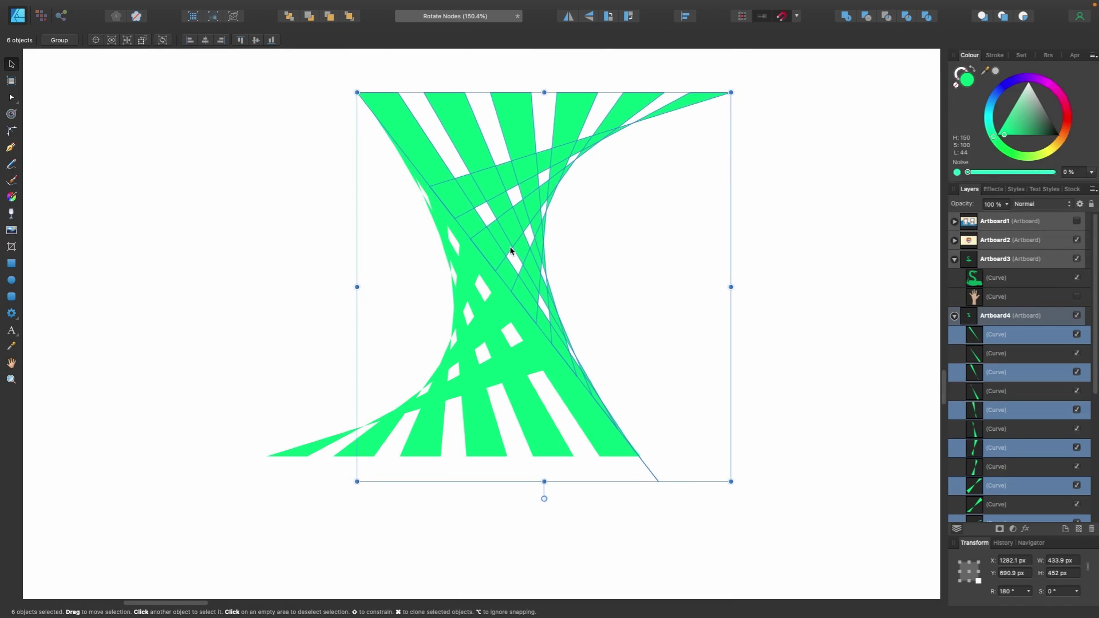
pyautogui.press('super+z')
pyautogui.press('super+z')
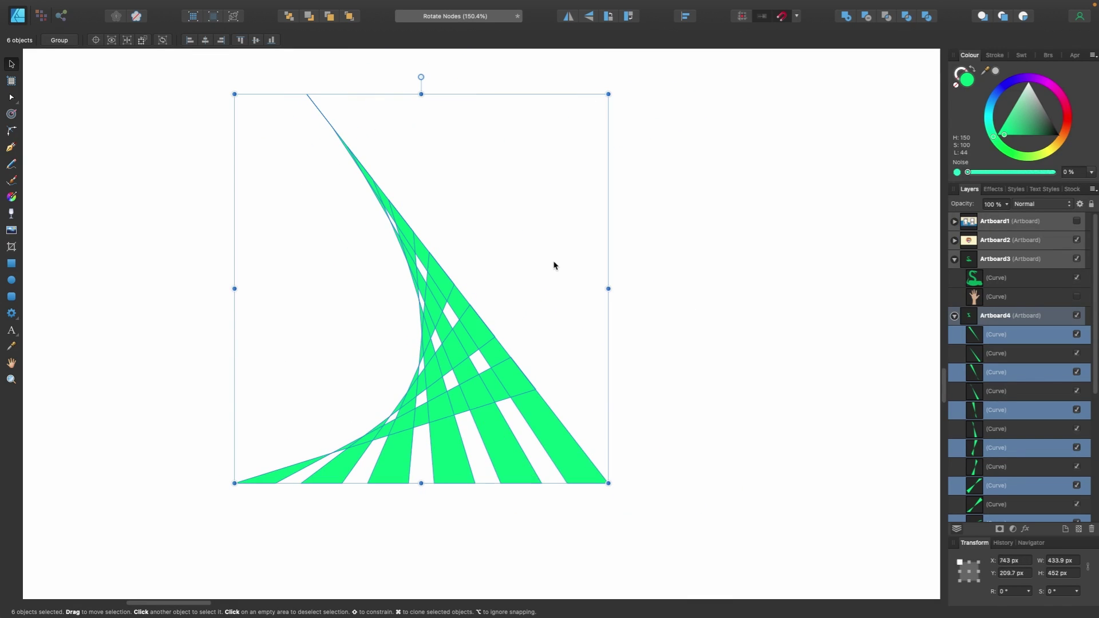
# - Rotate all nodes of the six bars 52.3° together, pinching them into an hourglass fan
pyautogui.press('a')
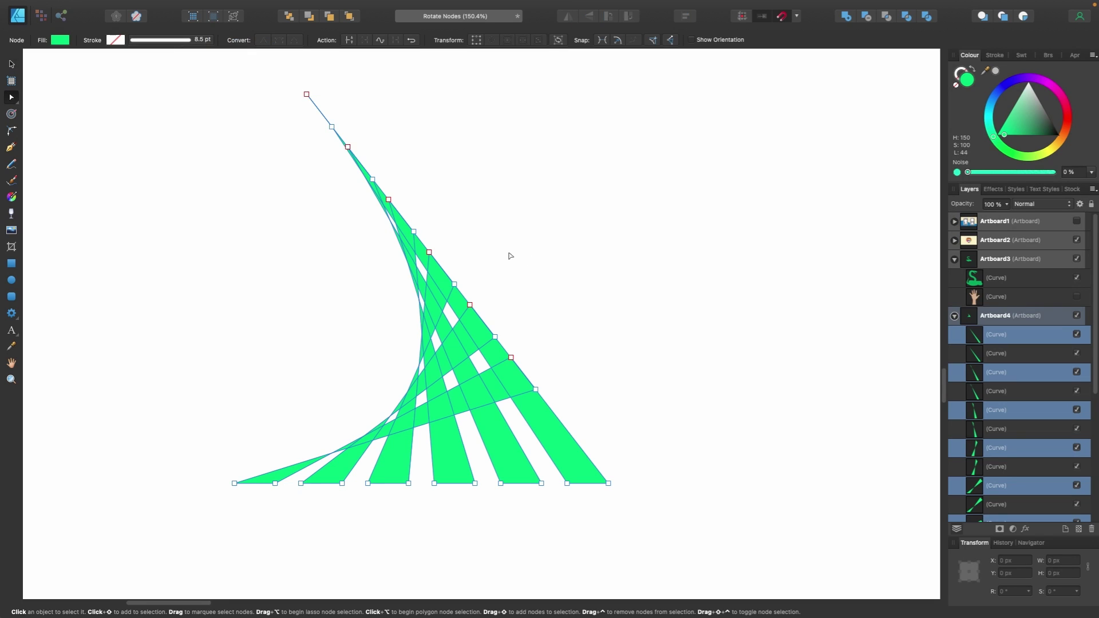
pyautogui.press('super+a')
pyautogui.click(474, 41)
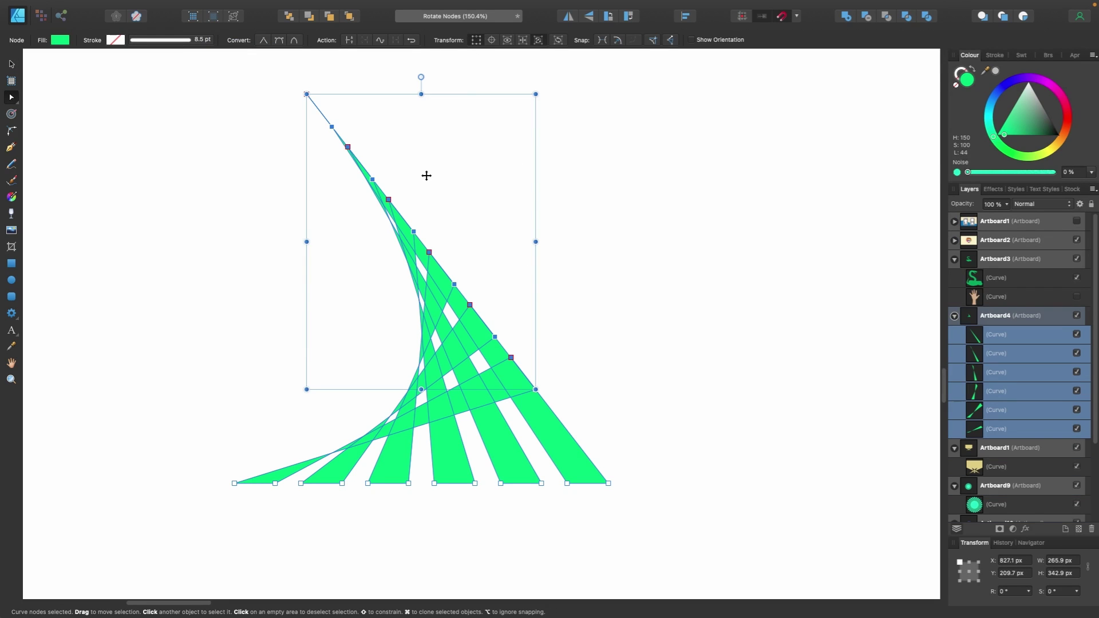
pyautogui.moveTo(420, 78); pyautogui.dragTo(392, 220)
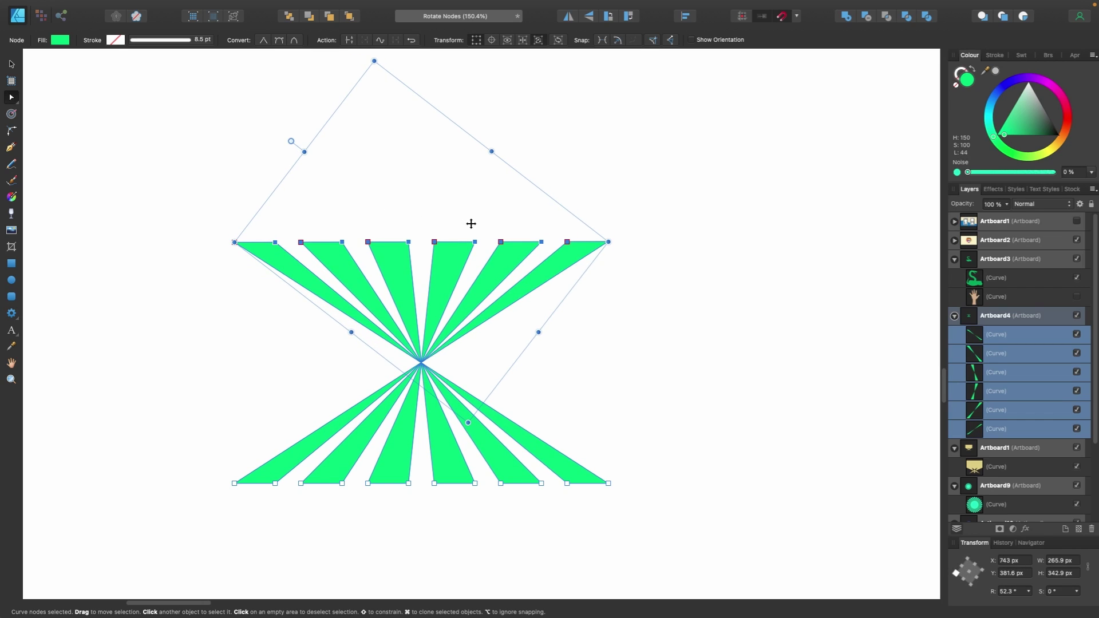
pyautogui.scroll(3, 588, 287)
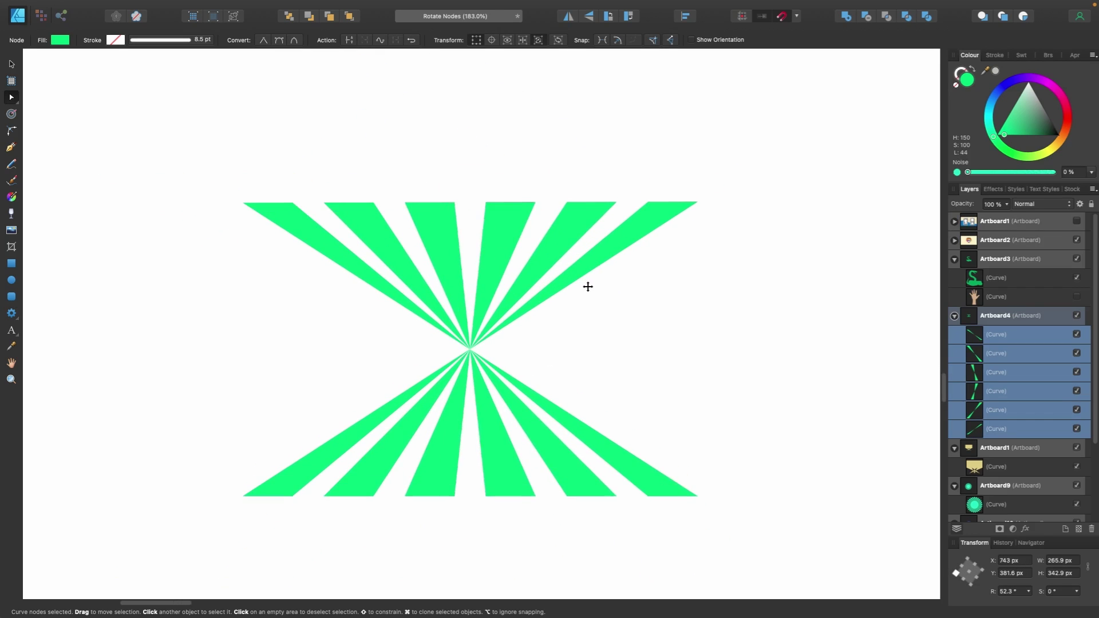